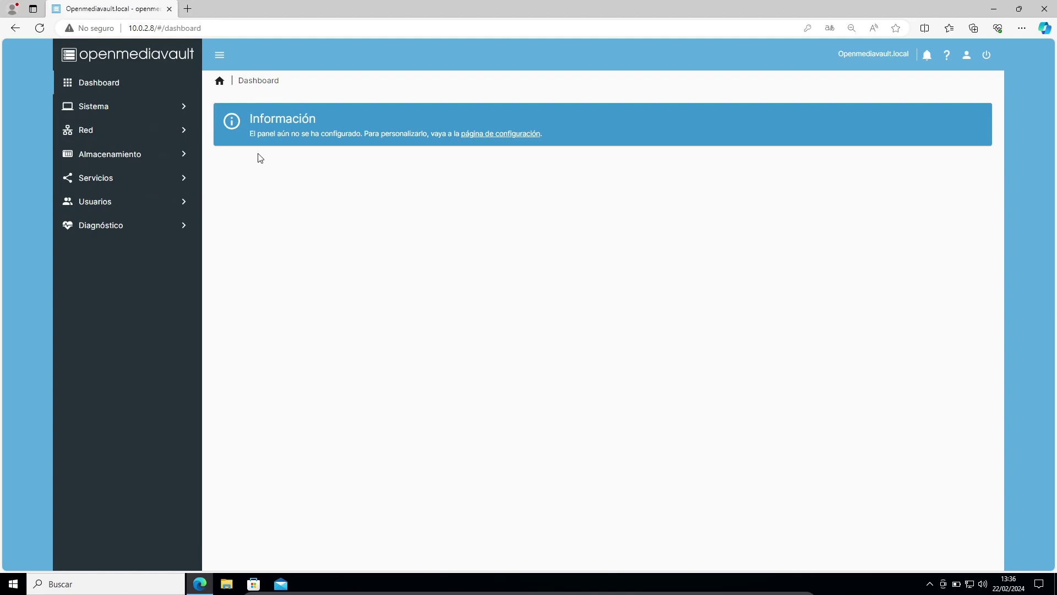
Review the Services overview and the existing Fotos shared folder
{"action": "left_click", "coordinate": [153, 186]}
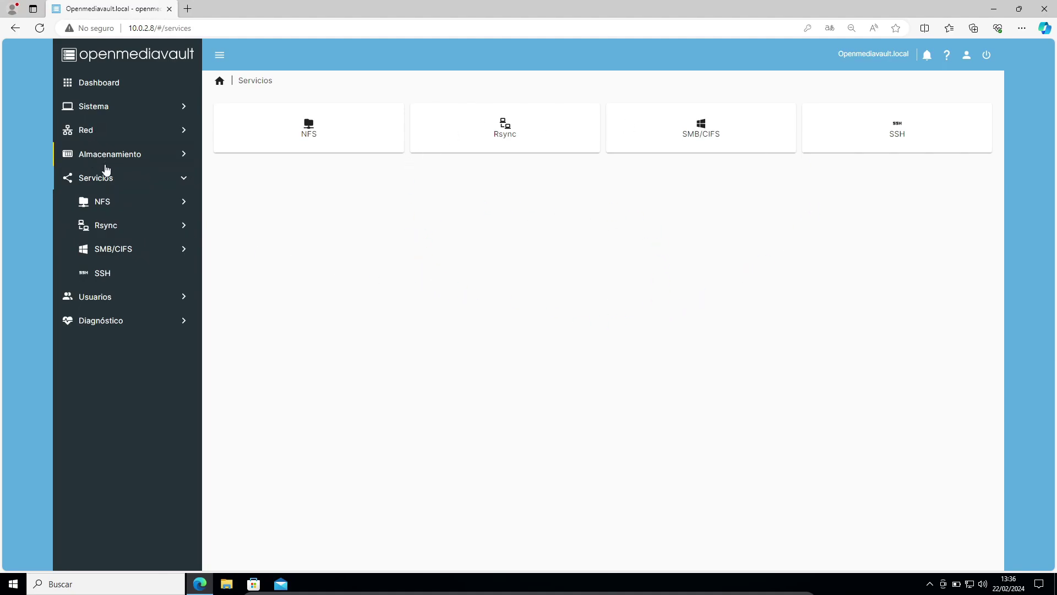
{"action": "left_click", "coordinate": [106, 155]}
{"action": "left_click", "coordinate": [116, 273]}
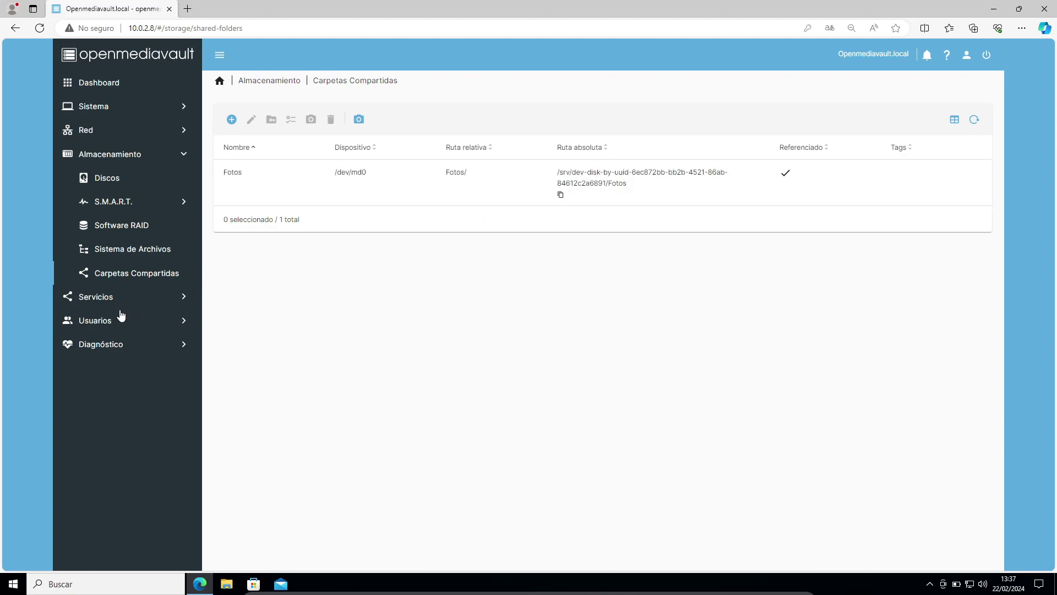
Go to the Gestión de usuarios page in the Usuarios section
{"action": "left_click", "coordinate": [164, 329]}
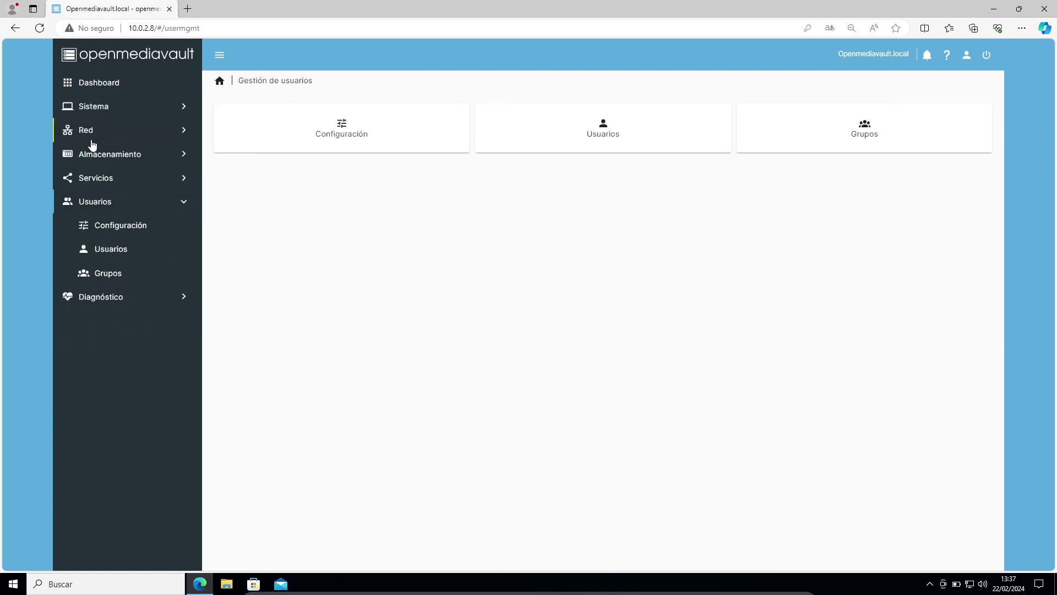
{"action": "left_click", "coordinate": [95, 208]}
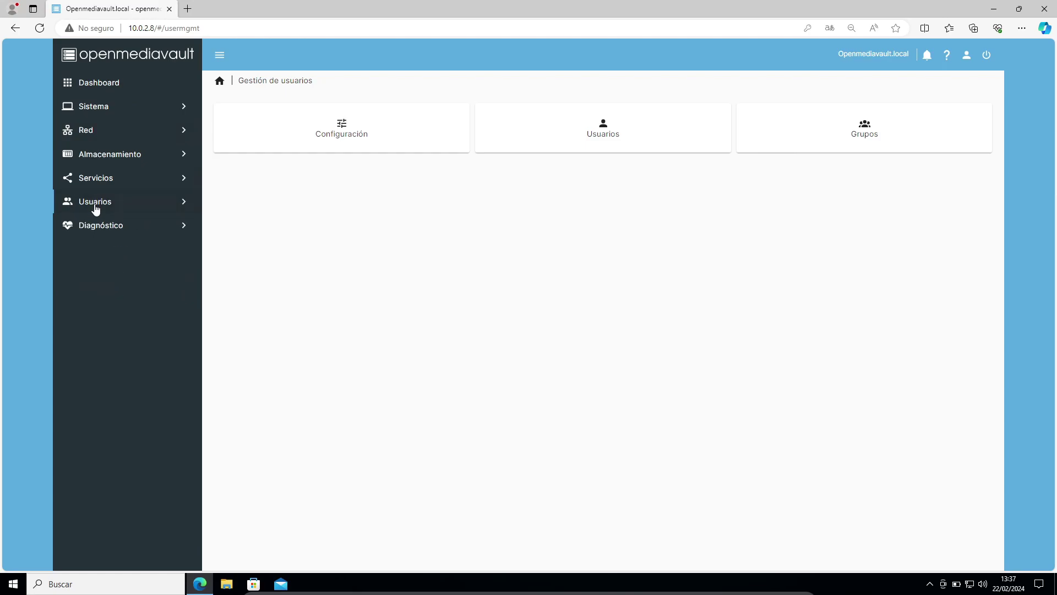
{"action": "left_click", "coordinate": [96, 209]}
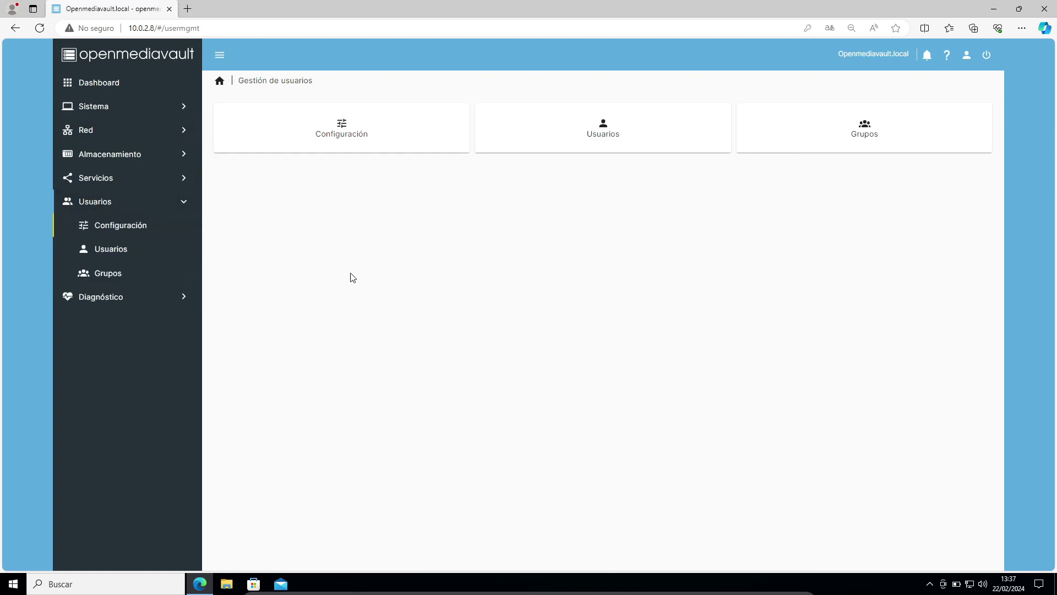
Start creating a new user named usuario1 from the user list
{"action": "left_click", "coordinate": [113, 253]}
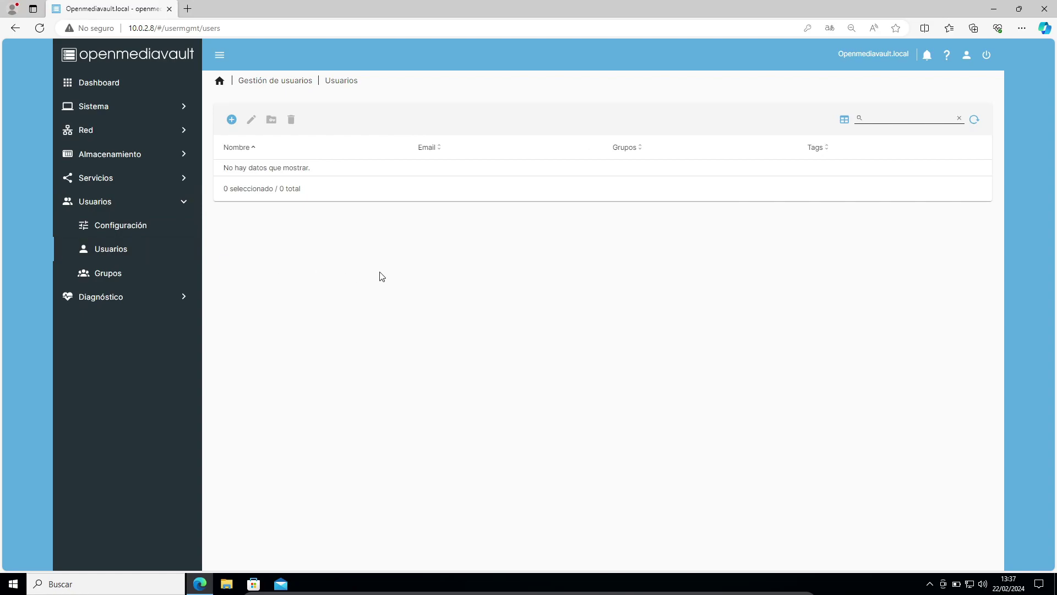
{"action": "left_click", "coordinate": [232, 120]}
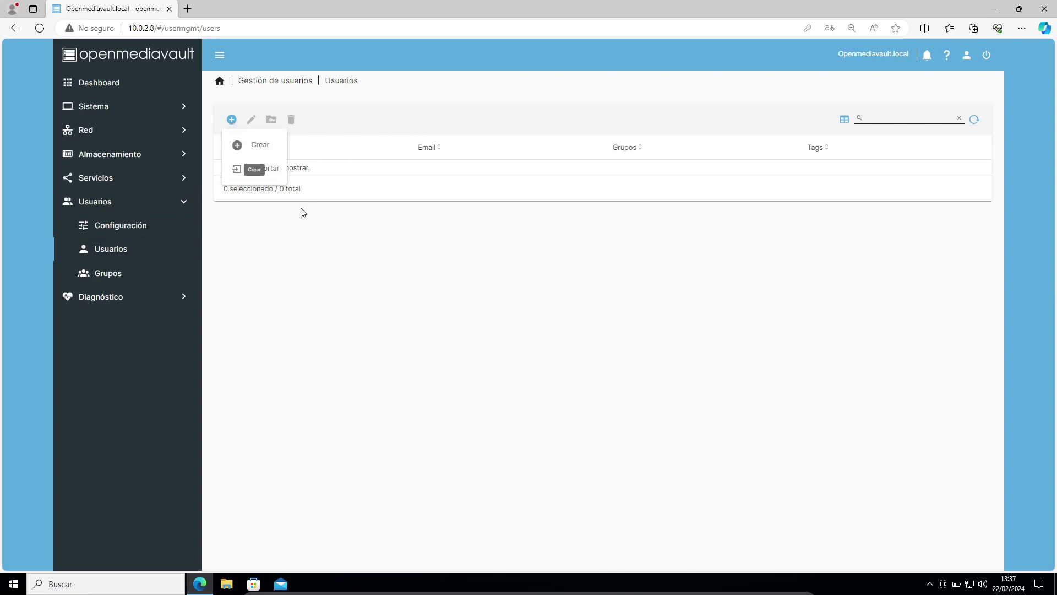
{"action": "left_click", "coordinate": [261, 144]}
{"action": "left_click", "coordinate": [276, 122]}
{"action": "type", "text": "usuario1"}
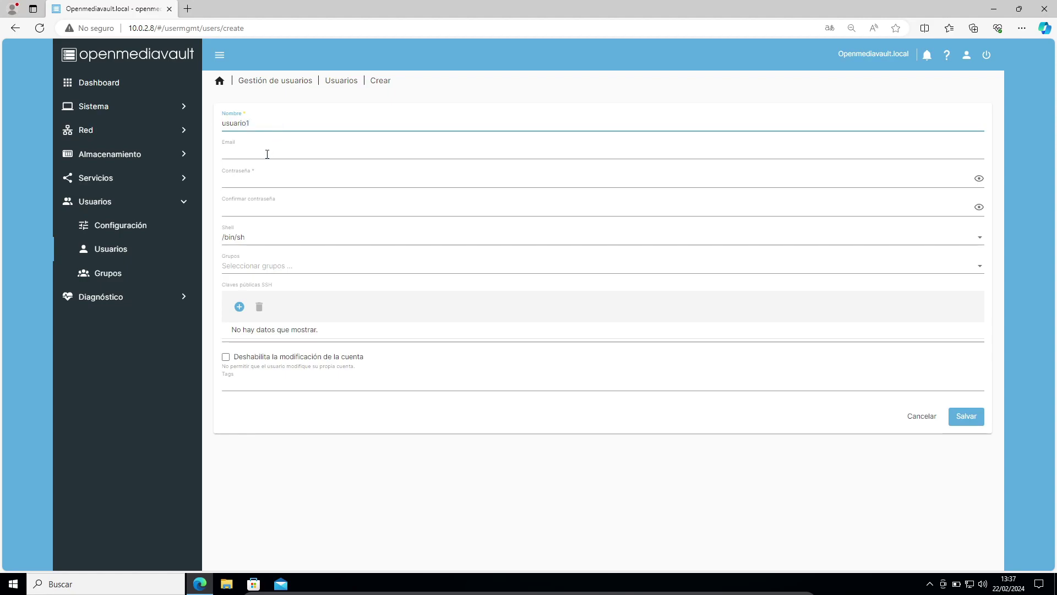
{"action": "left_click", "coordinate": [267, 154]}
Give usuario1 a confirmed password, save it, and apply the pending changes
{"action": "left_click", "coordinate": [248, 183]}
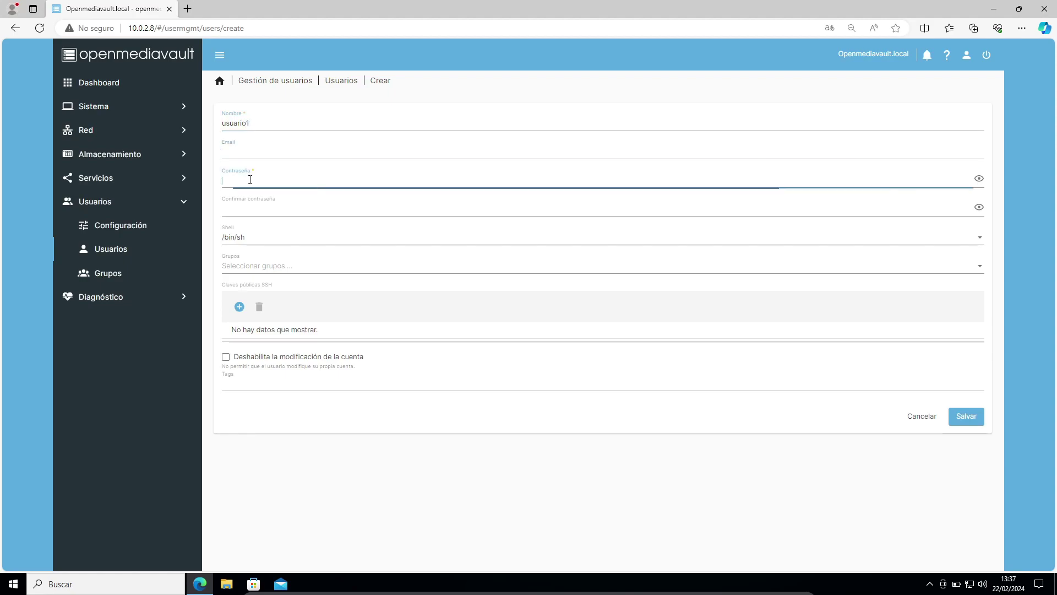
{"action": "type", "text": "••••"}
{"action": "left_click", "coordinate": [243, 213]}
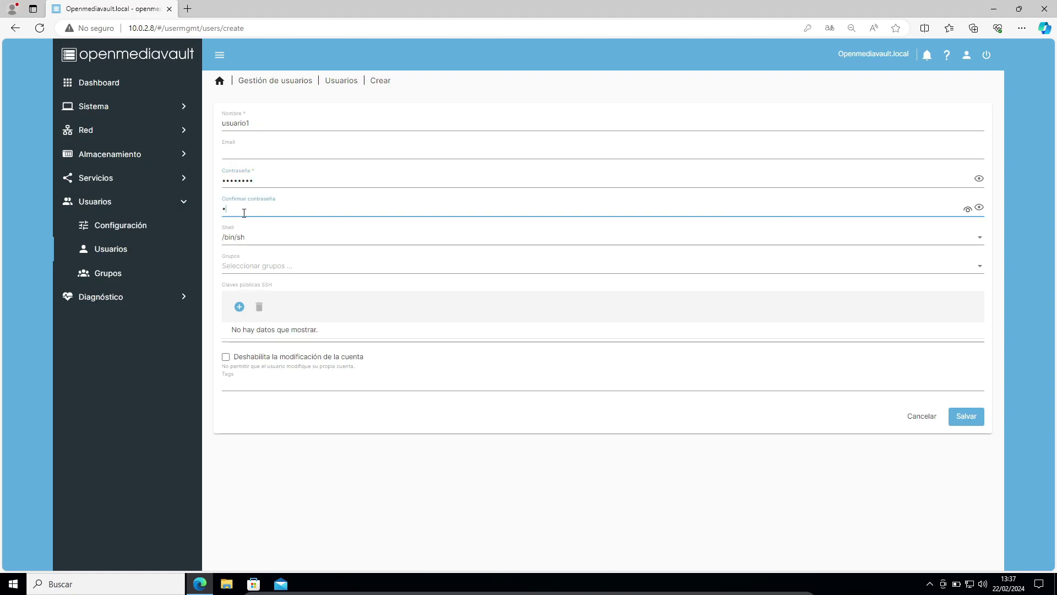
{"action": "type", "text": "••••"}
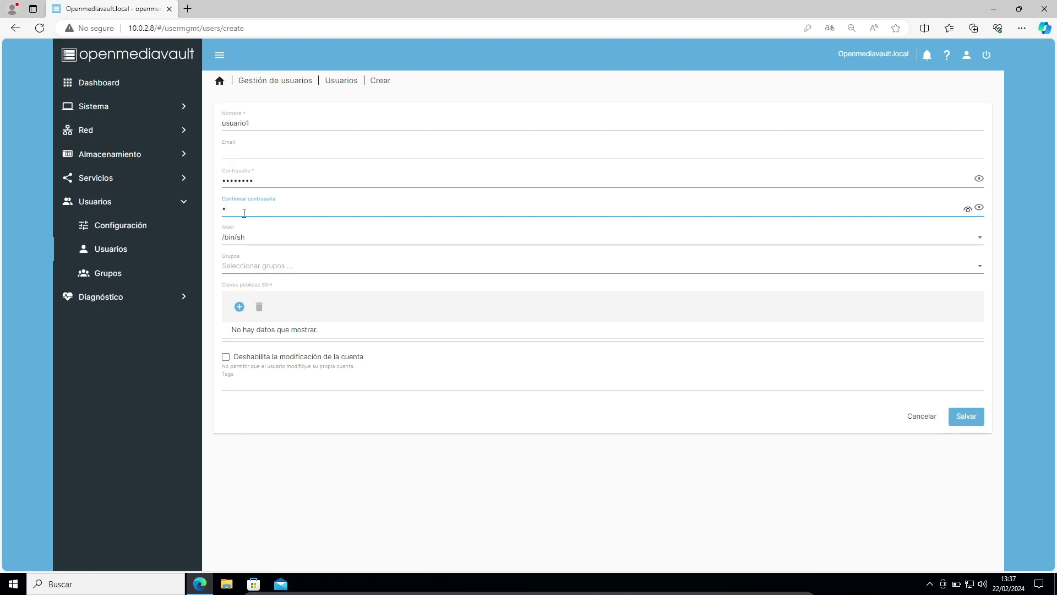
{"action": "left_click", "coordinate": [977, 423]}
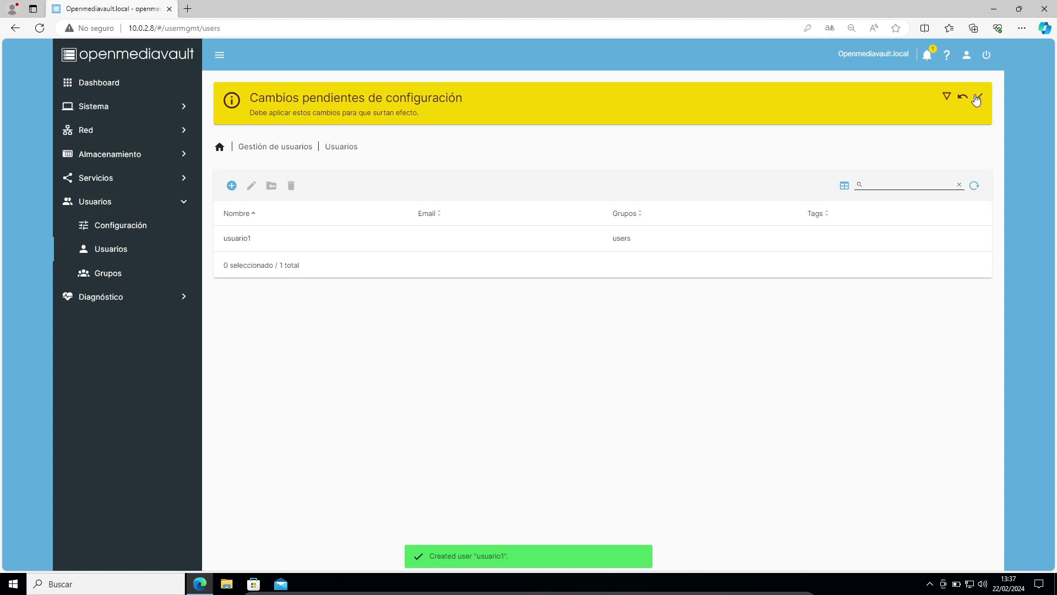
{"action": "left_click", "coordinate": [977, 97]}
{"action": "left_click", "coordinate": [611, 330]}
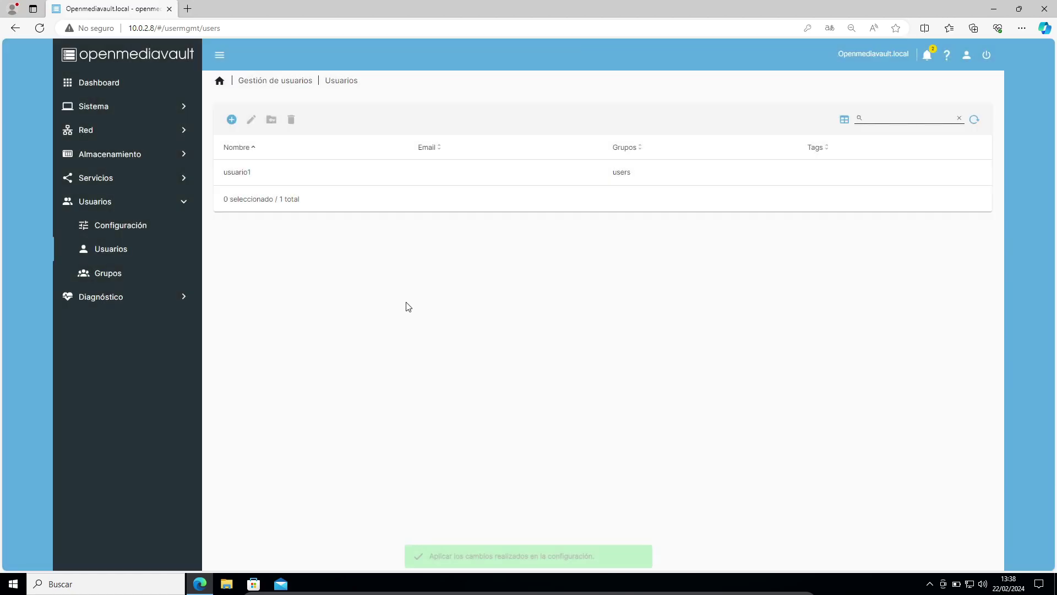
Create user usuario2 with a confirmed password, save, and apply the changes
{"action": "left_click", "coordinate": [231, 119]}
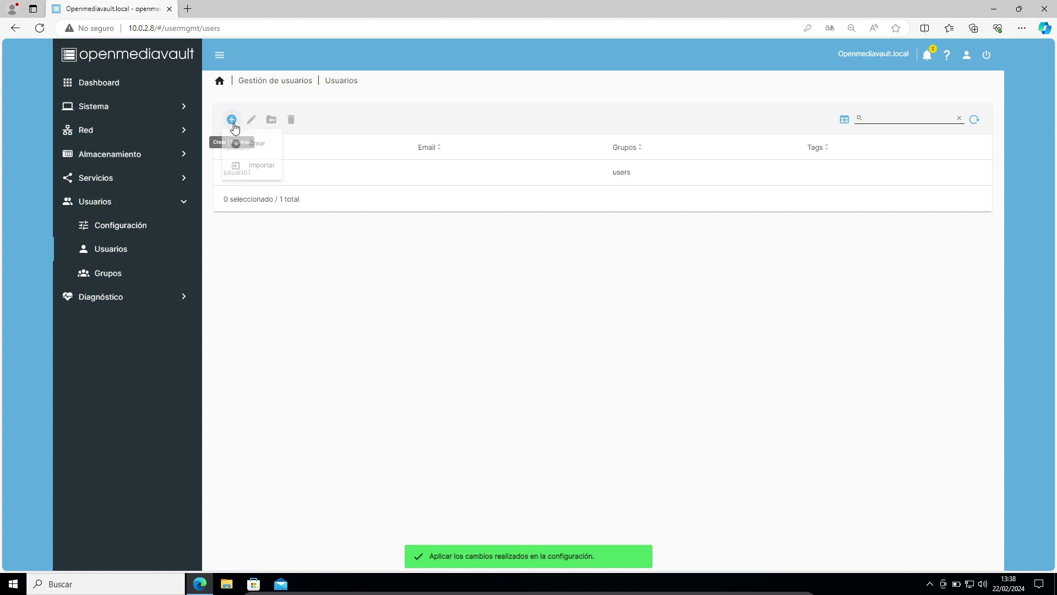
{"action": "left_click", "coordinate": [257, 143]}
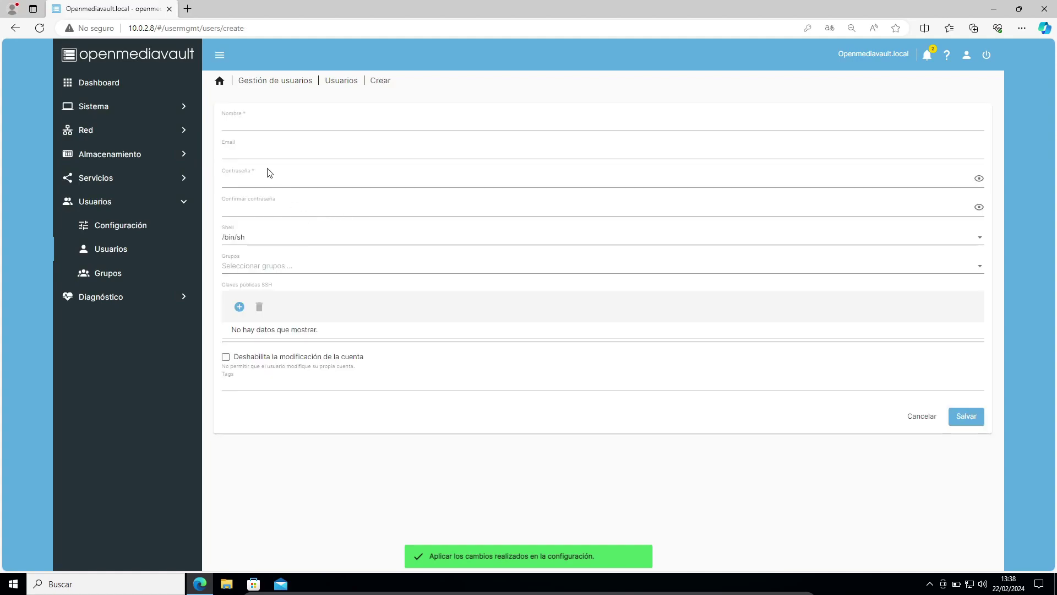
{"action": "left_click", "coordinate": [261, 127]}
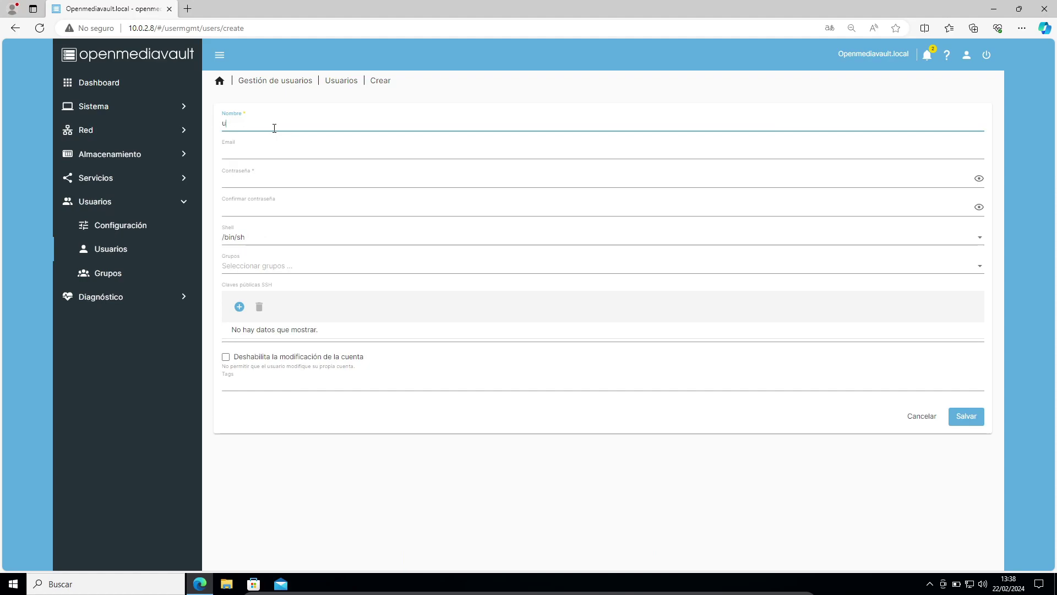
{"action": "left_click", "coordinate": [269, 180]}
{"action": "type", "text": "••"}
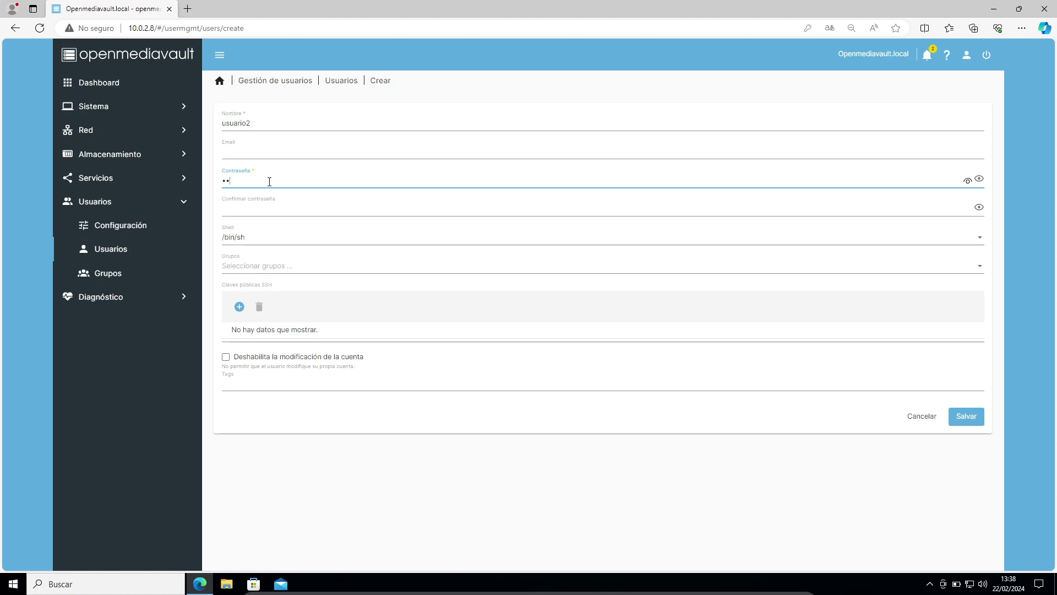
{"action": "left_click", "coordinate": [254, 212]}
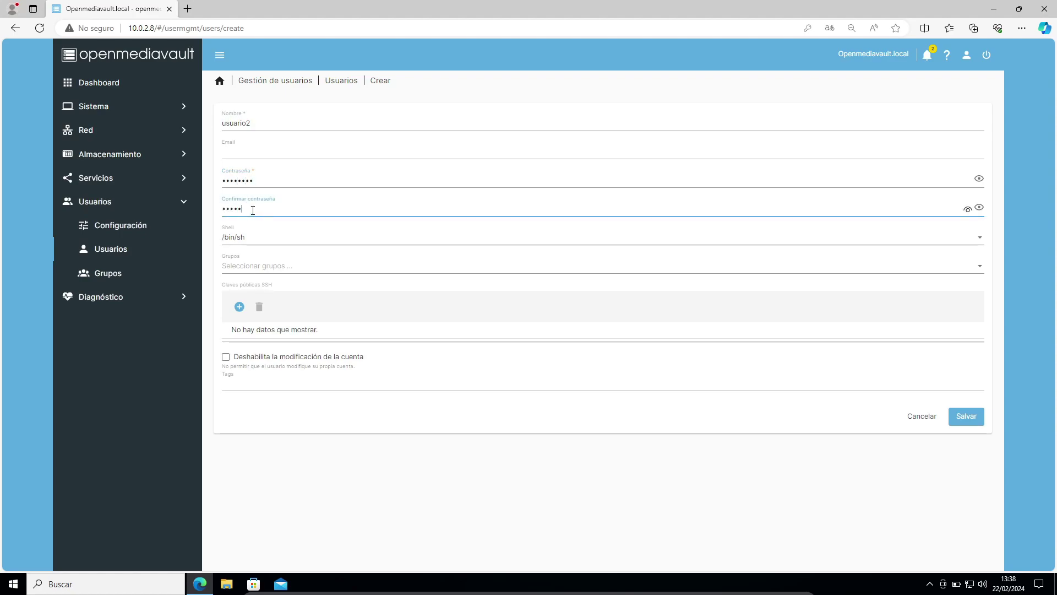
{"action": "left_click", "coordinate": [965, 416]}
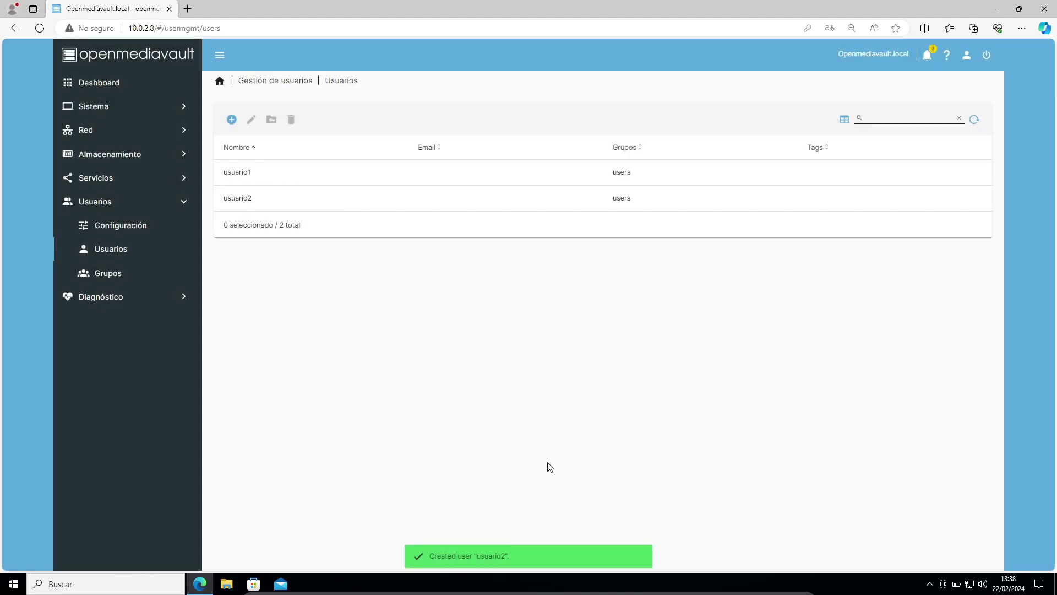
{"action": "left_click", "coordinate": [978, 105]}
{"action": "left_click", "coordinate": [611, 331]}
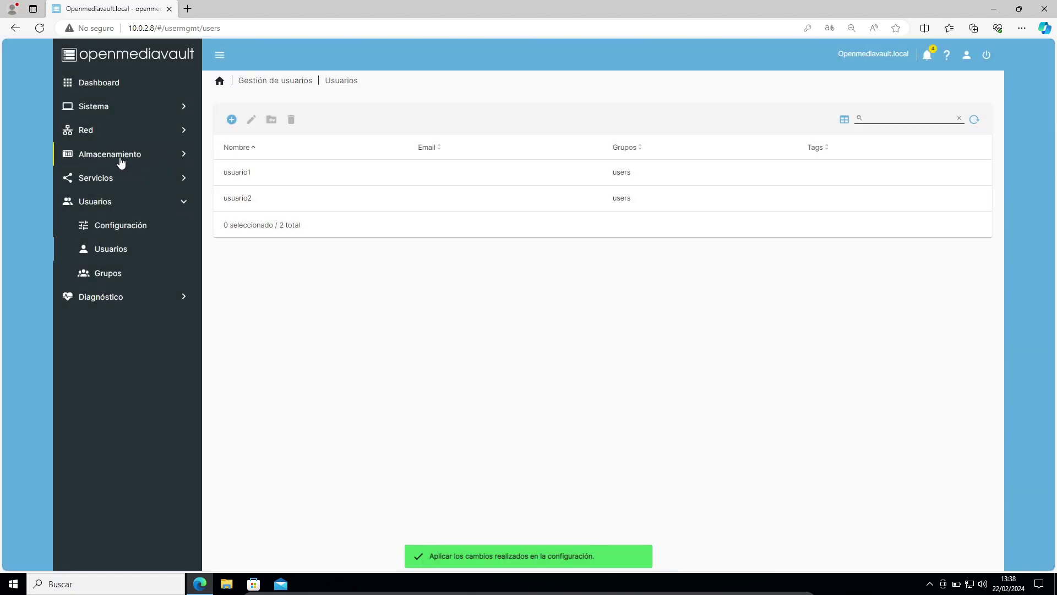
Inspect the per-user permissions of the Fotos shared folder
{"action": "left_click", "coordinate": [121, 160]}
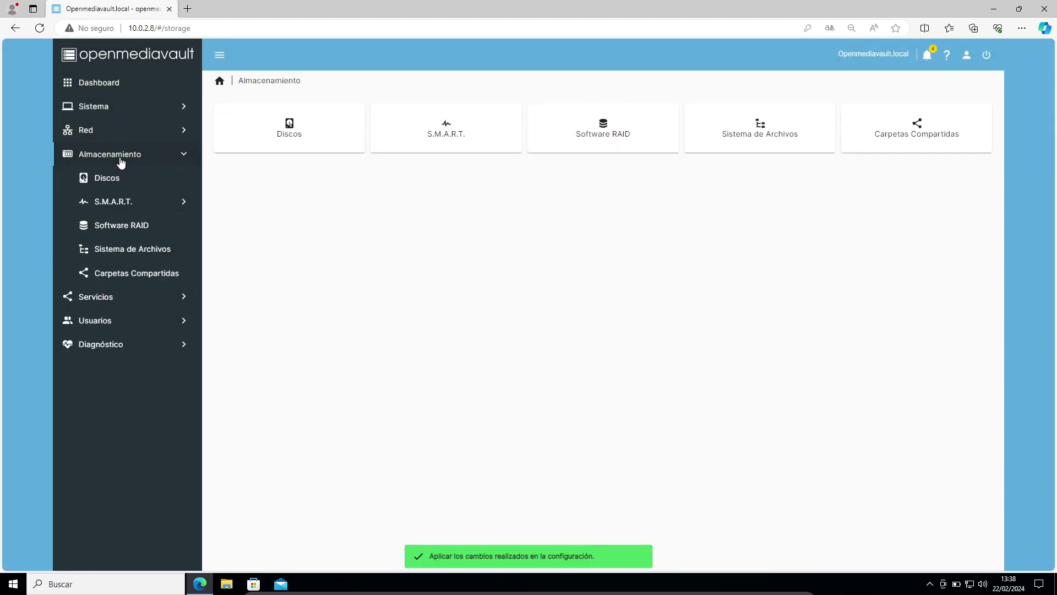
{"action": "left_click", "coordinate": [125, 273]}
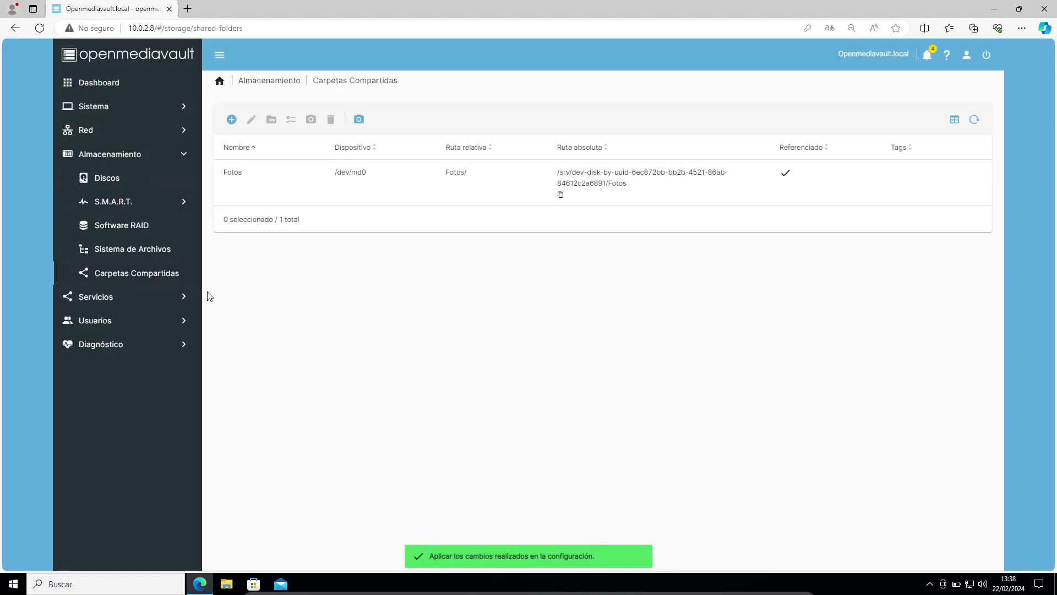
{"action": "left_click", "coordinate": [274, 175]}
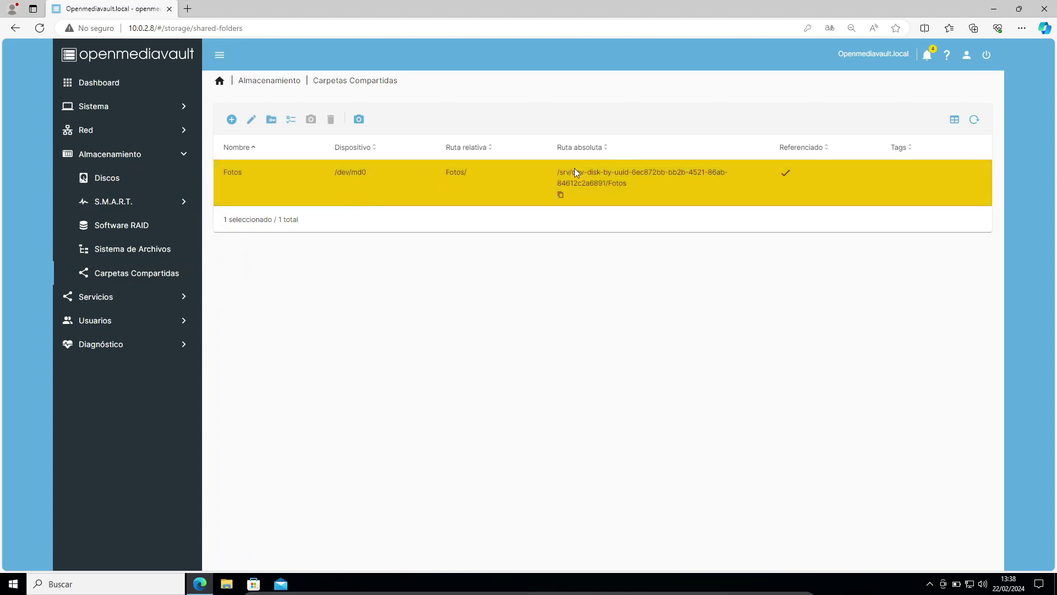
{"action": "left_click", "coordinate": [272, 120]}
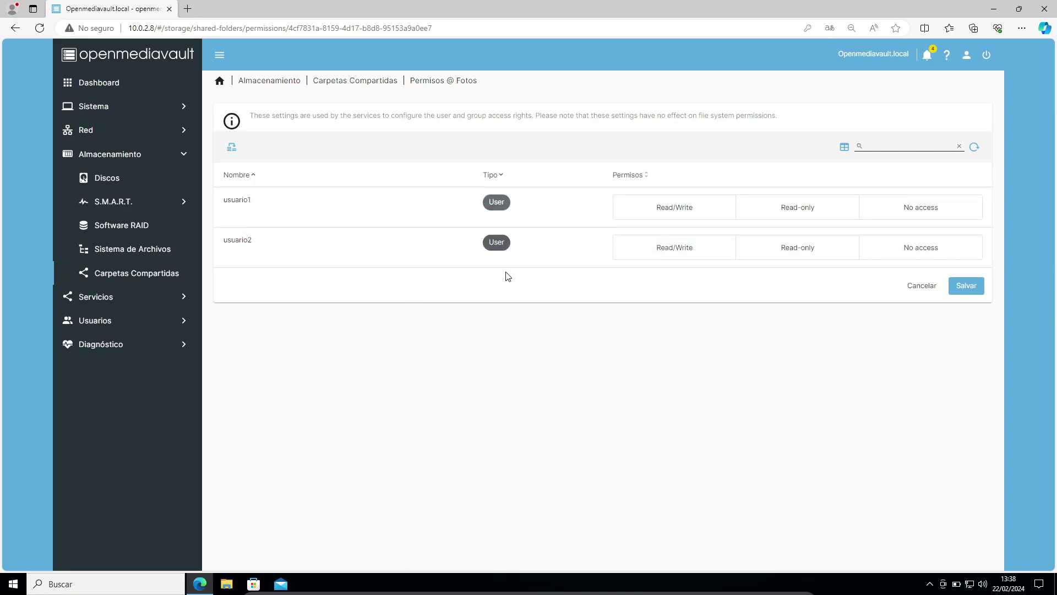
Check the SMB/CIFS shares list, then return to Carpetas Compartidas
{"action": "left_click", "coordinate": [120, 297]}
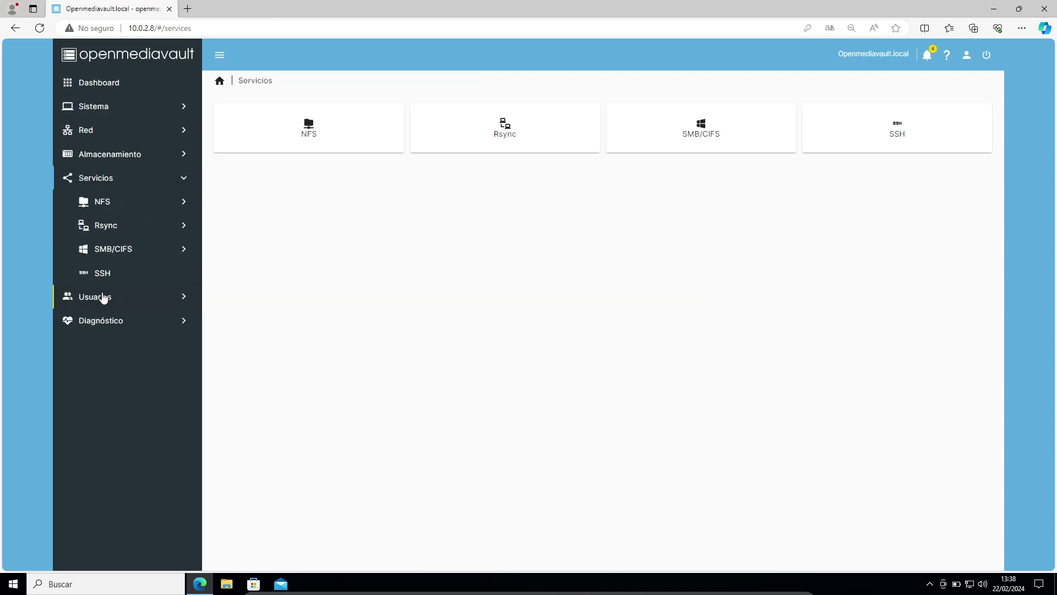
{"action": "left_click", "coordinate": [118, 258]}
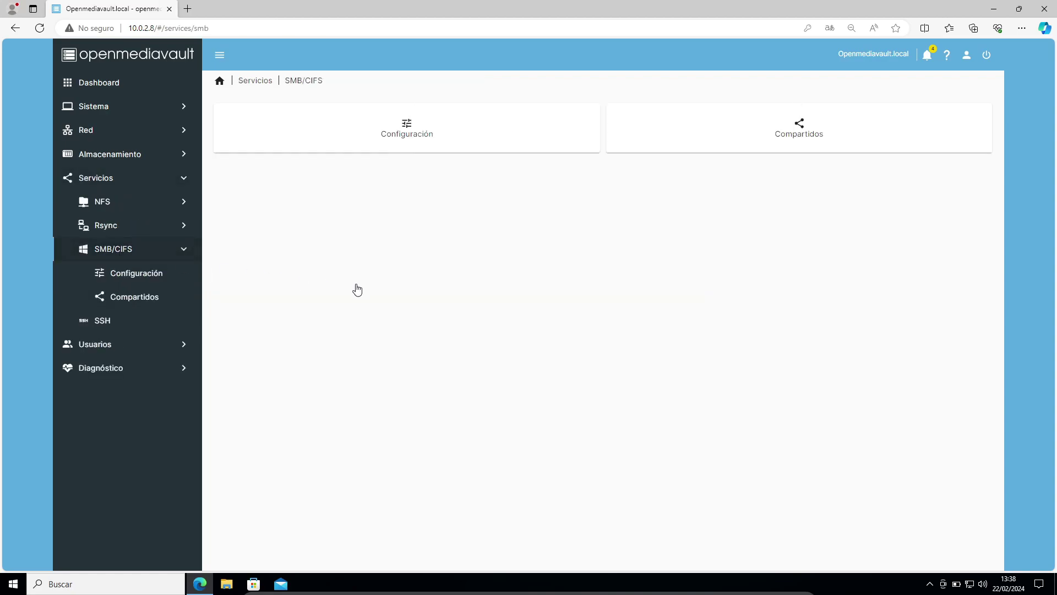
{"action": "left_click", "coordinate": [119, 297]}
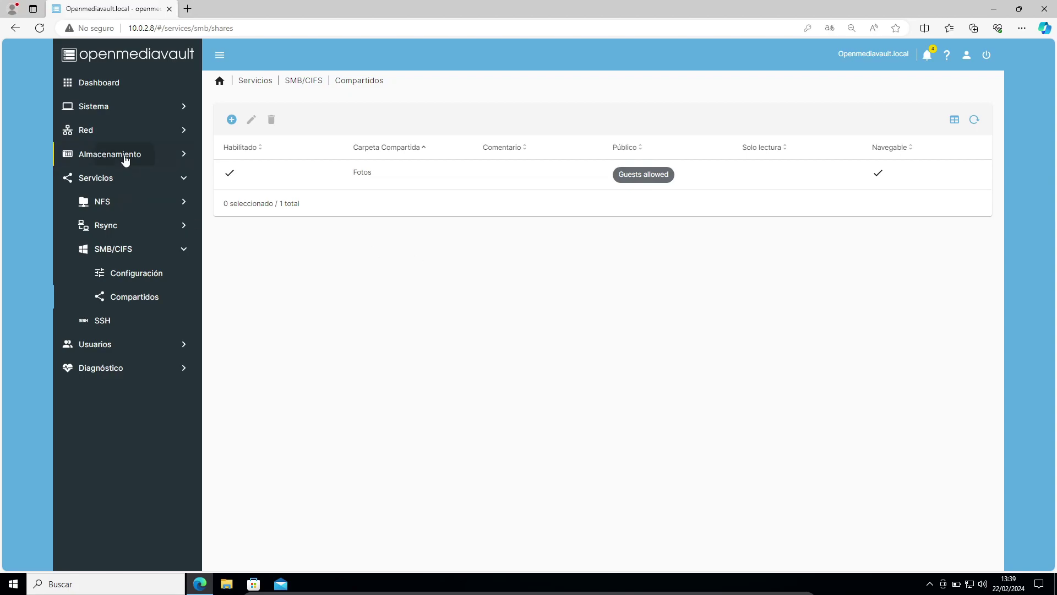
{"action": "left_click", "coordinate": [126, 158]}
{"action": "left_click", "coordinate": [129, 279]}
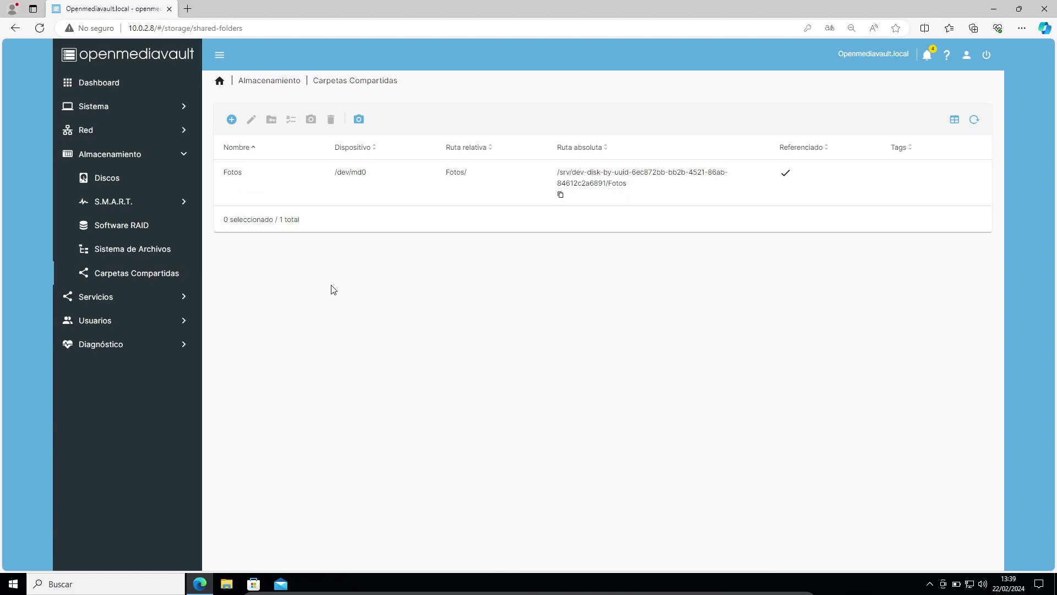
Start a new shared folder and name it carpeta1
{"action": "left_click", "coordinate": [231, 119]}
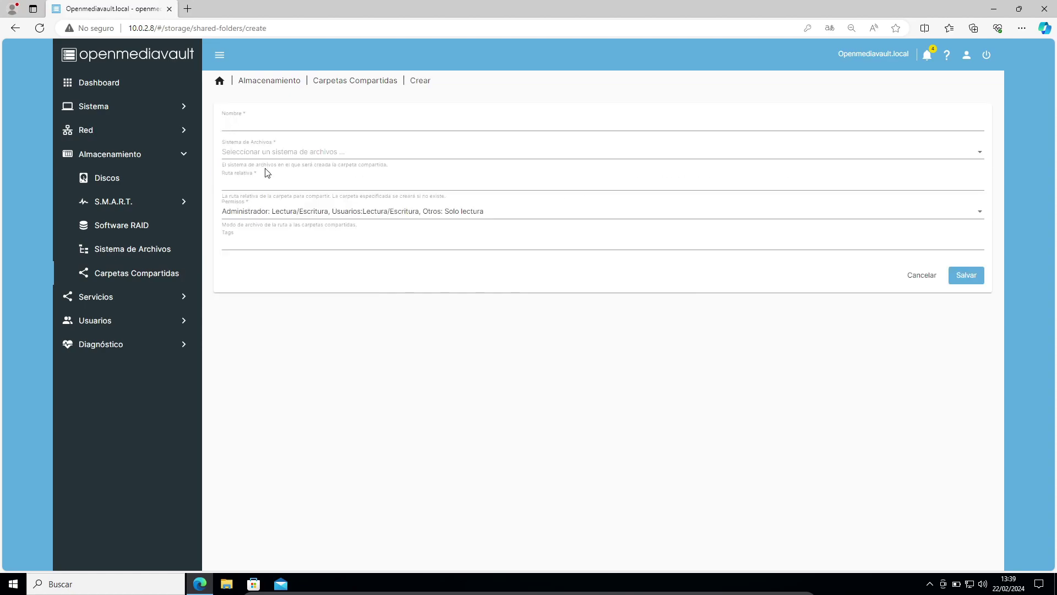
{"action": "left_click", "coordinate": [247, 124]}
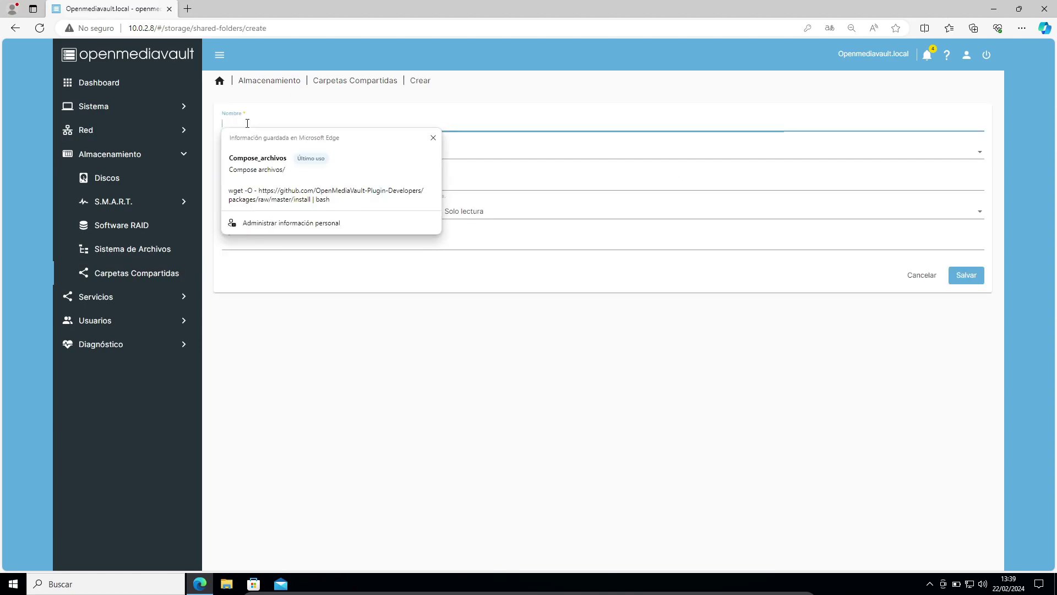
{"action": "type", "text": "usuario"}
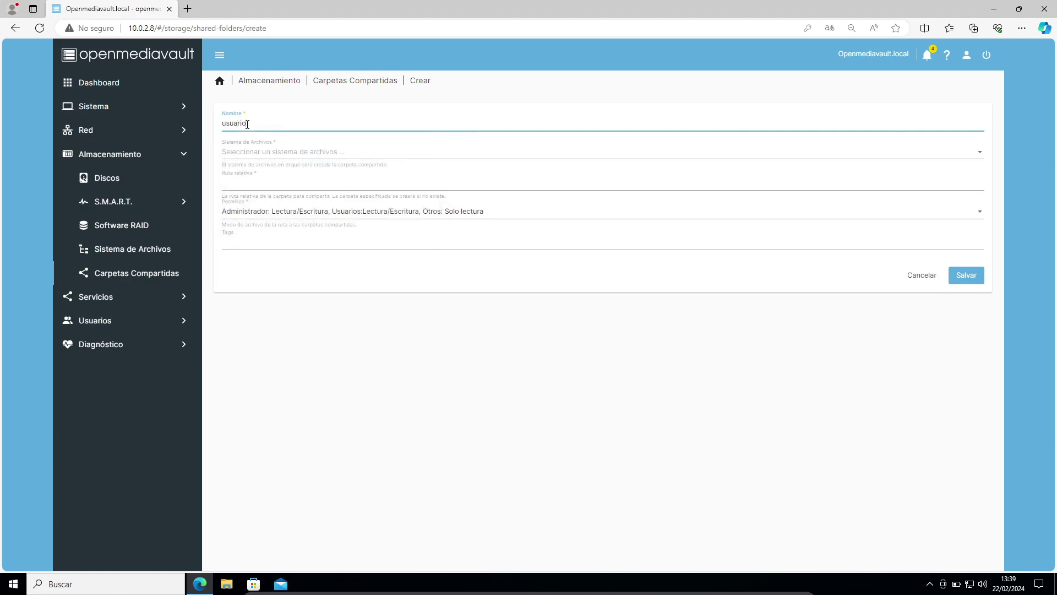
{"action": "type", "text": "1"}
{"action": "double_click", "coordinate": [247, 124]}
{"action": "type", "text": "carpeta1"}
{"action": "left_click", "coordinate": [278, 322]}
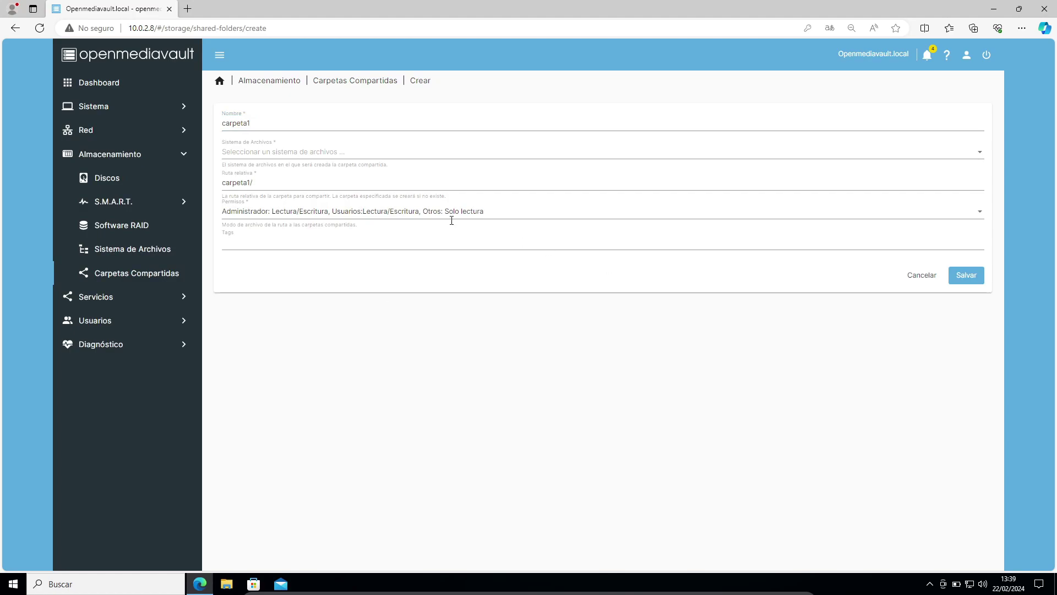
Put carpeta1 on /dev/md0, save it, and apply the configuration changes
{"action": "left_click", "coordinate": [262, 157]}
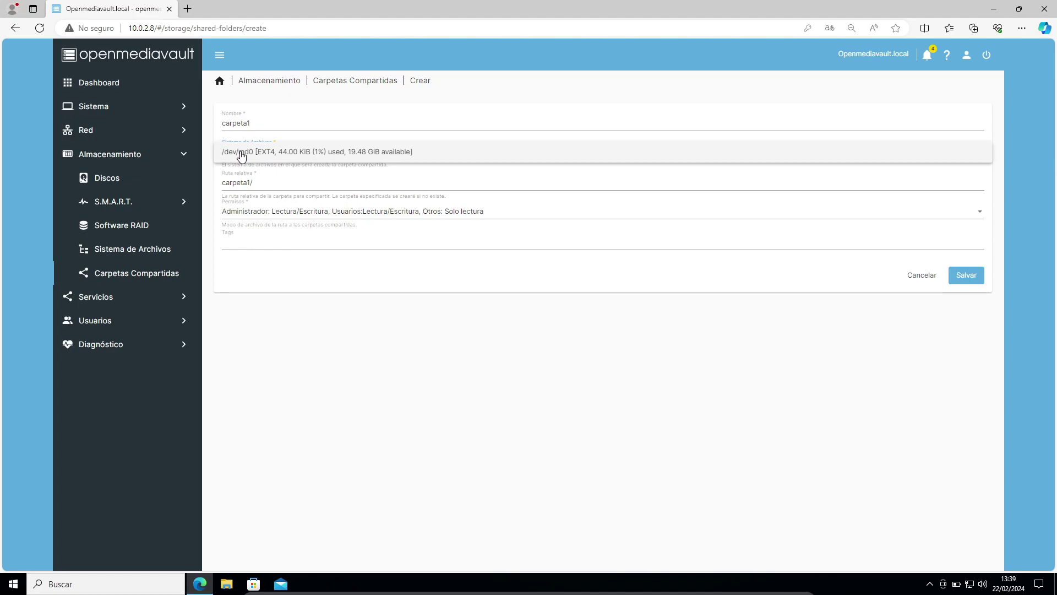
{"action": "left_click", "coordinate": [278, 150]}
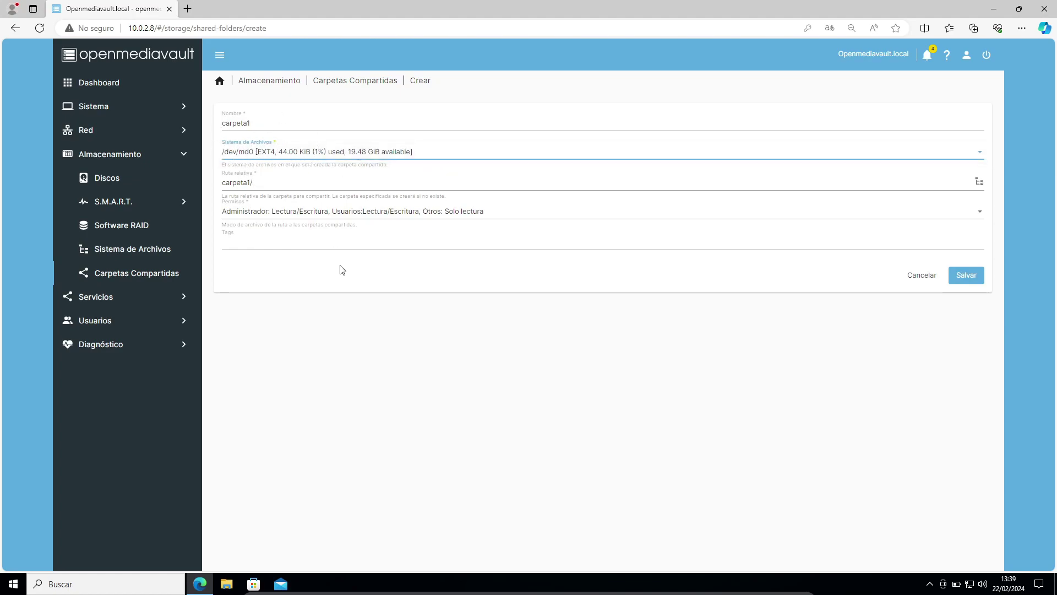
{"action": "left_click", "coordinate": [825, 304]}
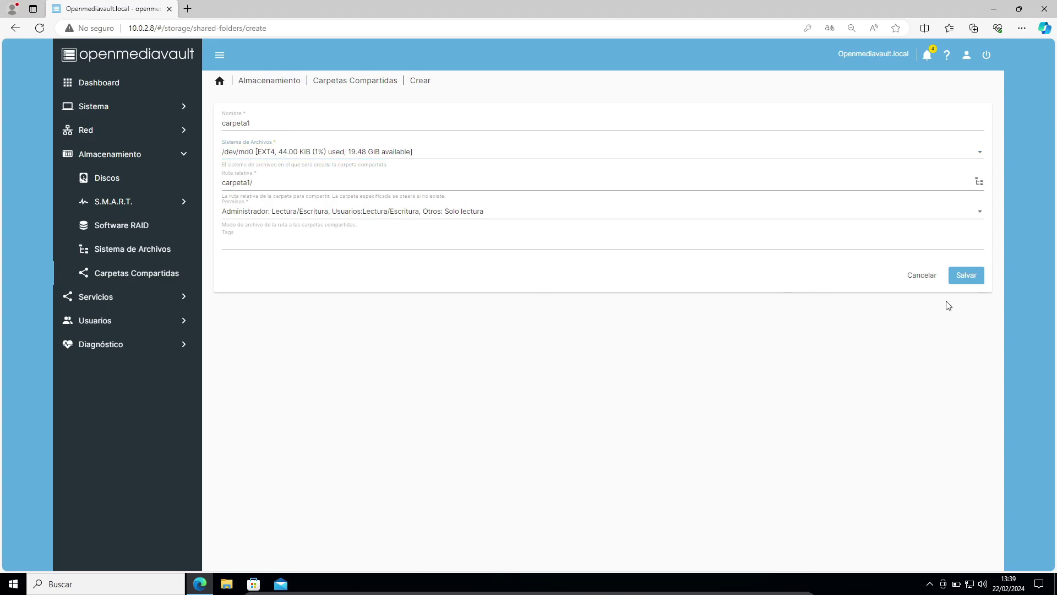
{"action": "left_click", "coordinate": [966, 284]}
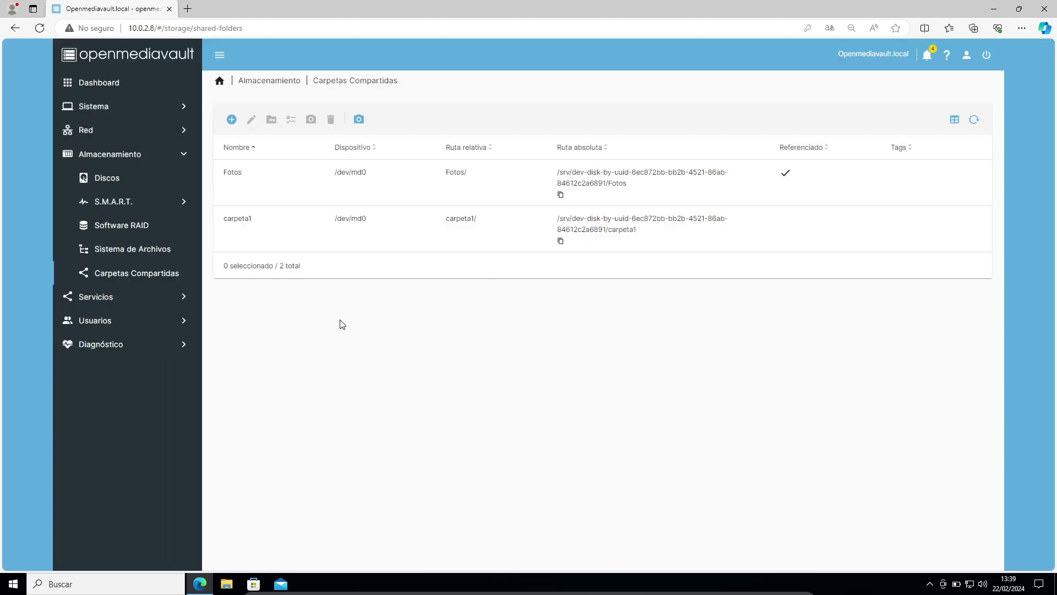
{"action": "left_click", "coordinate": [231, 119]}
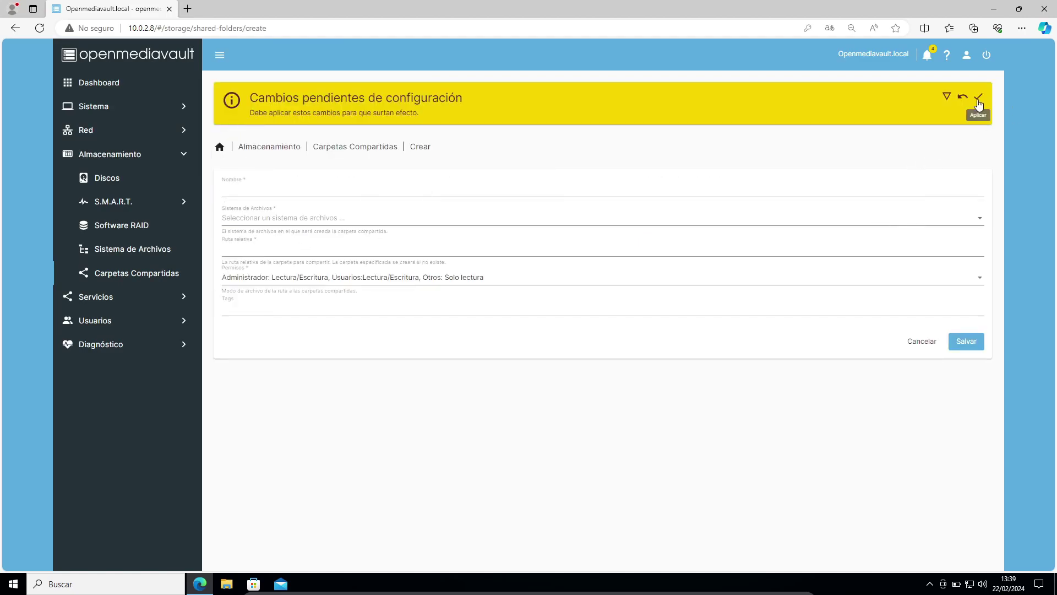
{"action": "left_click", "coordinate": [978, 96]}
{"action": "left_click", "coordinate": [607, 332]}
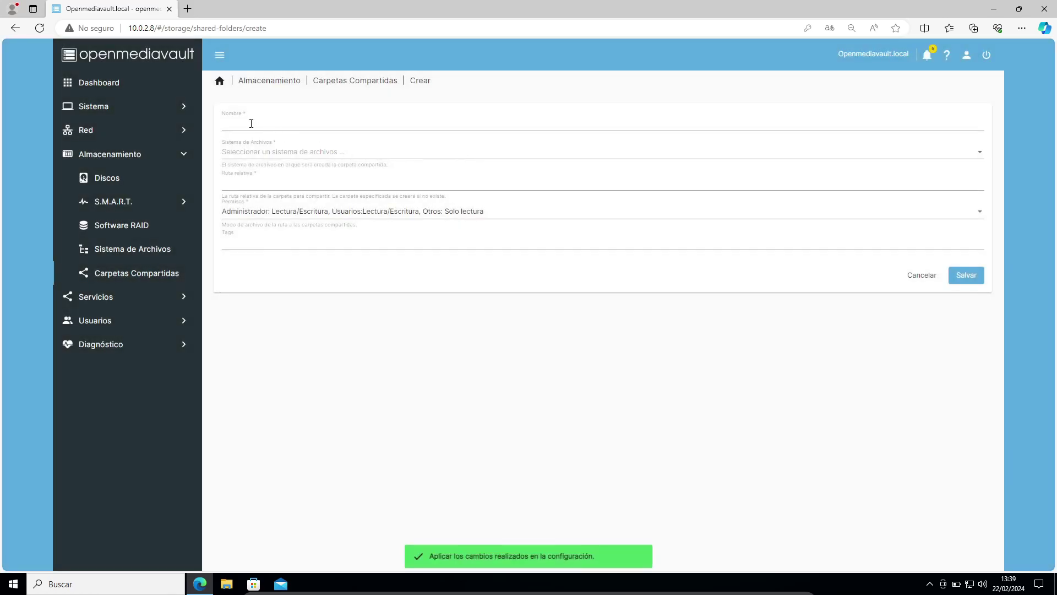
Create shared folder carpeta2 on /dev/md0, save, and apply the changes
{"action": "left_click", "coordinate": [252, 124]}
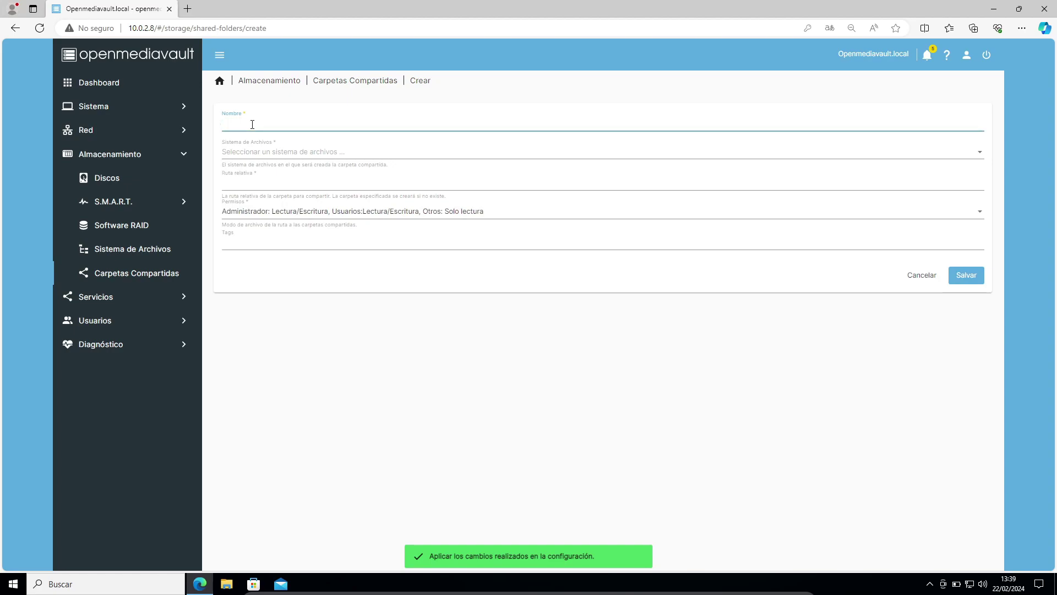
{"action": "type", "text": "carpeta2"}
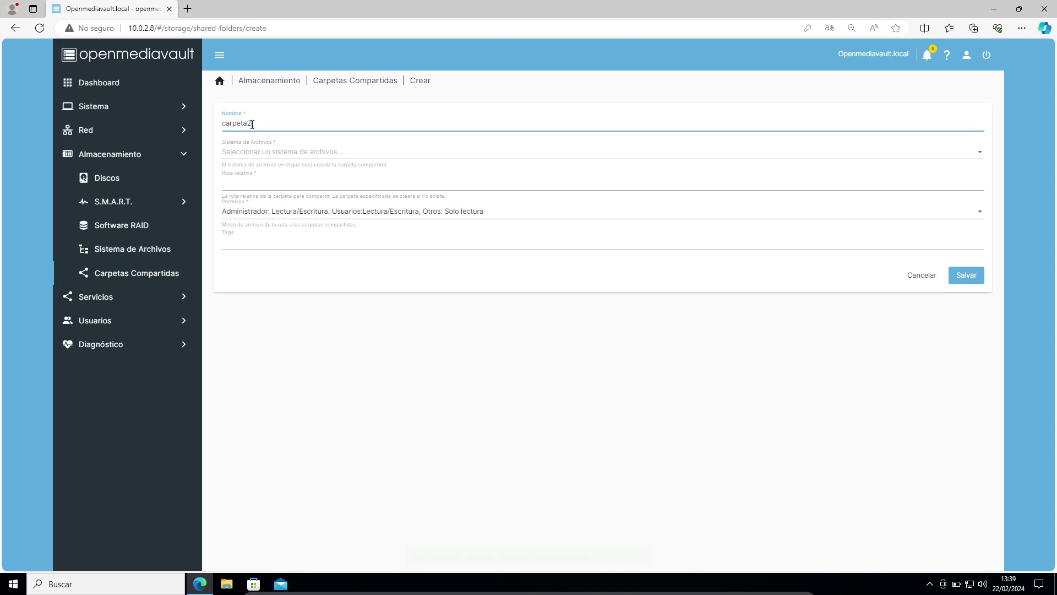
{"action": "left_click", "coordinate": [274, 156]}
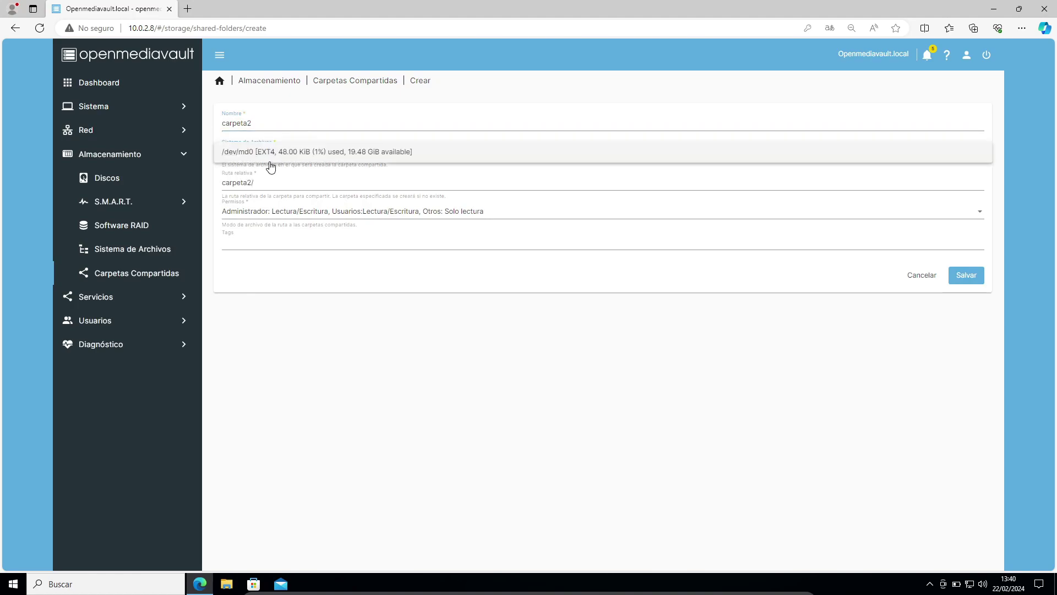
{"action": "left_click", "coordinate": [253, 155]}
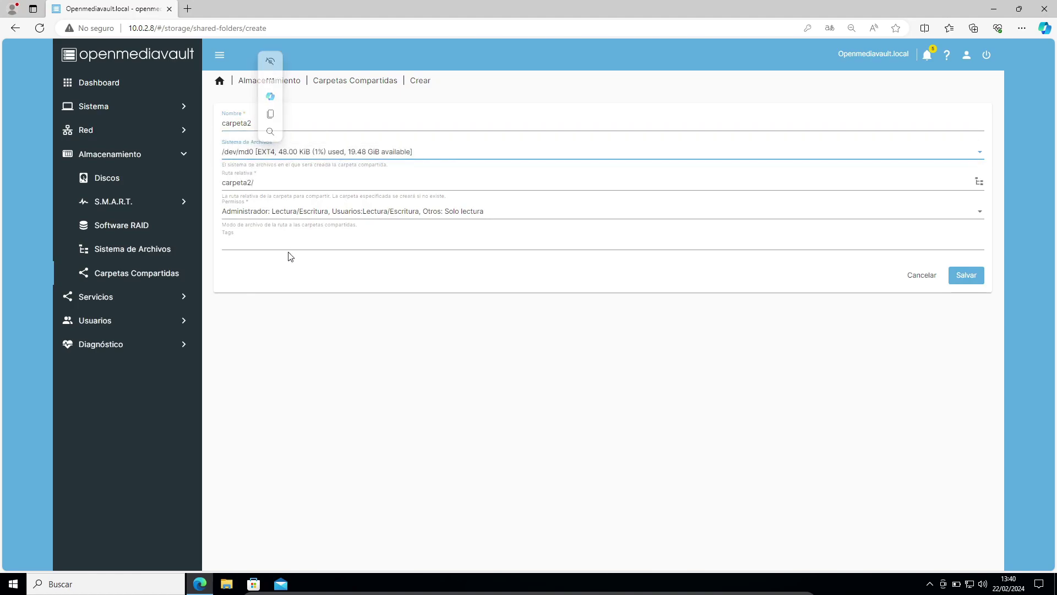
{"action": "left_click", "coordinate": [968, 275]}
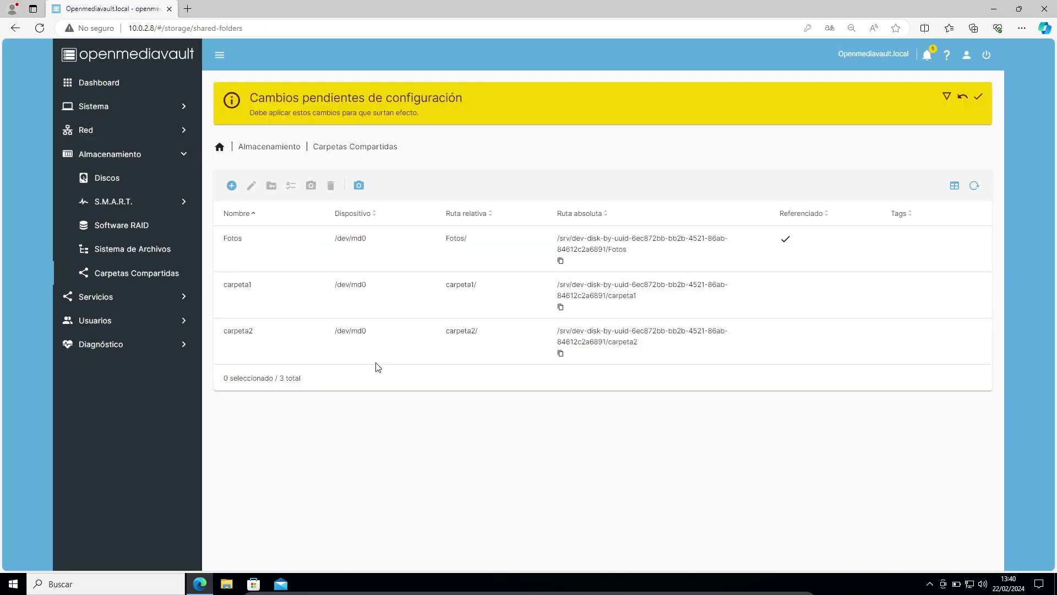
{"action": "left_click", "coordinate": [979, 98]}
{"action": "left_click", "coordinate": [609, 330]}
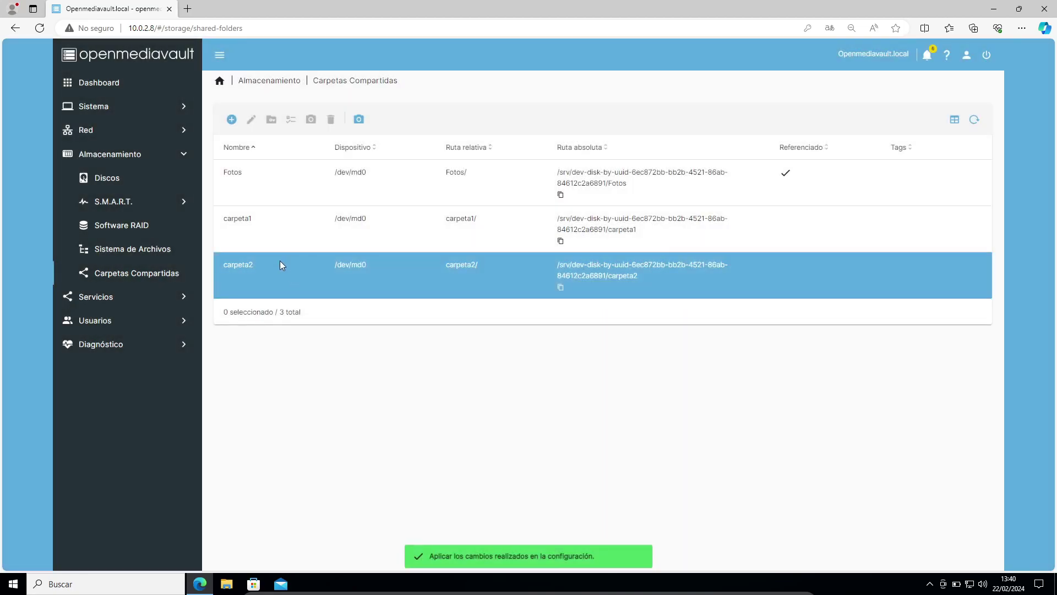
{"action": "left_click", "coordinate": [252, 226]}
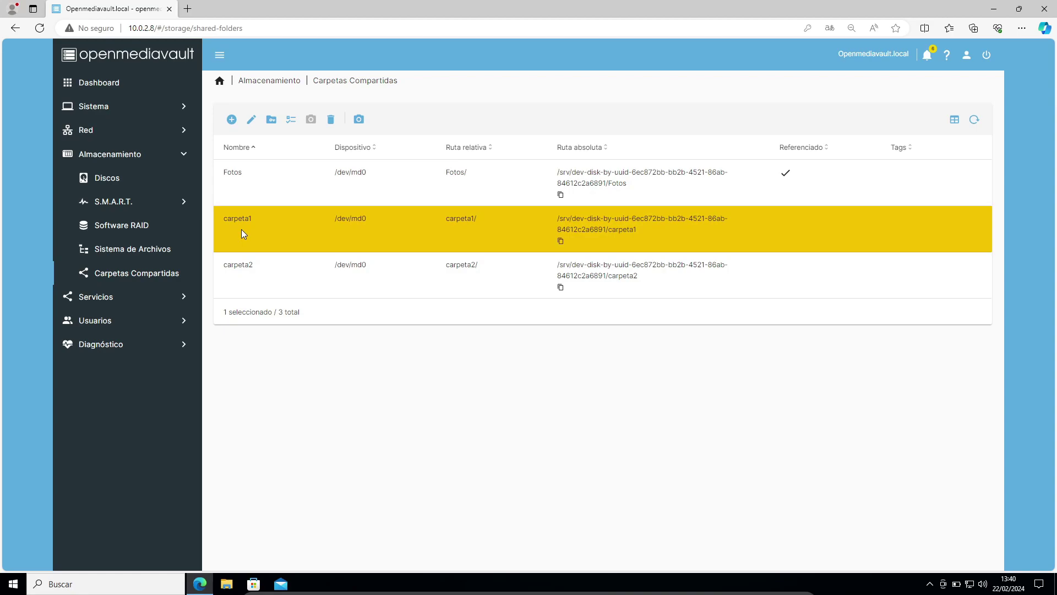
Set carpeta1 permissions to usuario1 Read/Write and usuario2 Read-only, save, and apply
{"action": "left_click", "coordinate": [272, 120]}
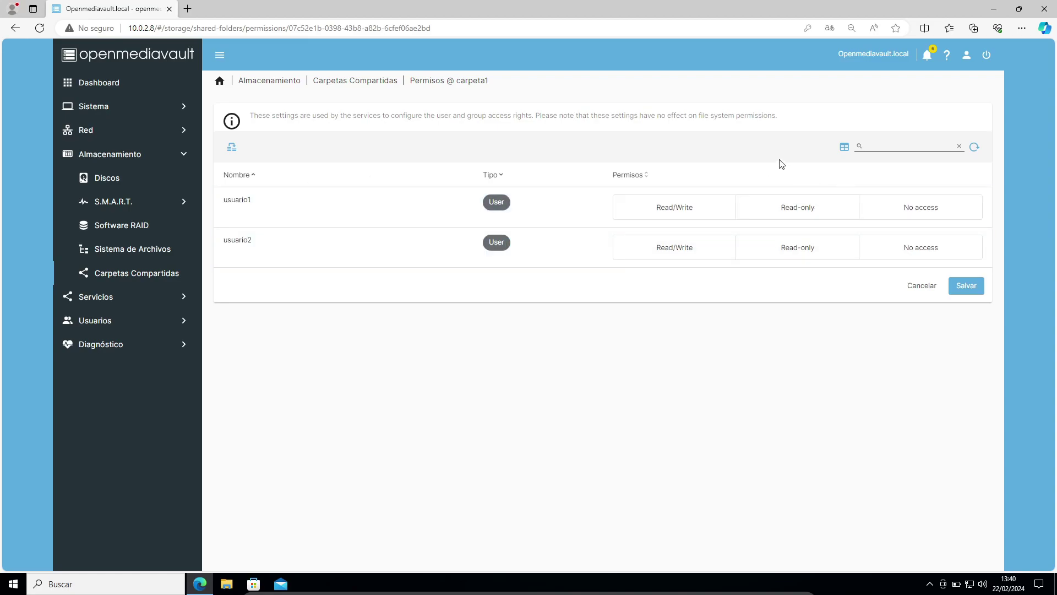
{"action": "left_click", "coordinate": [530, 204]}
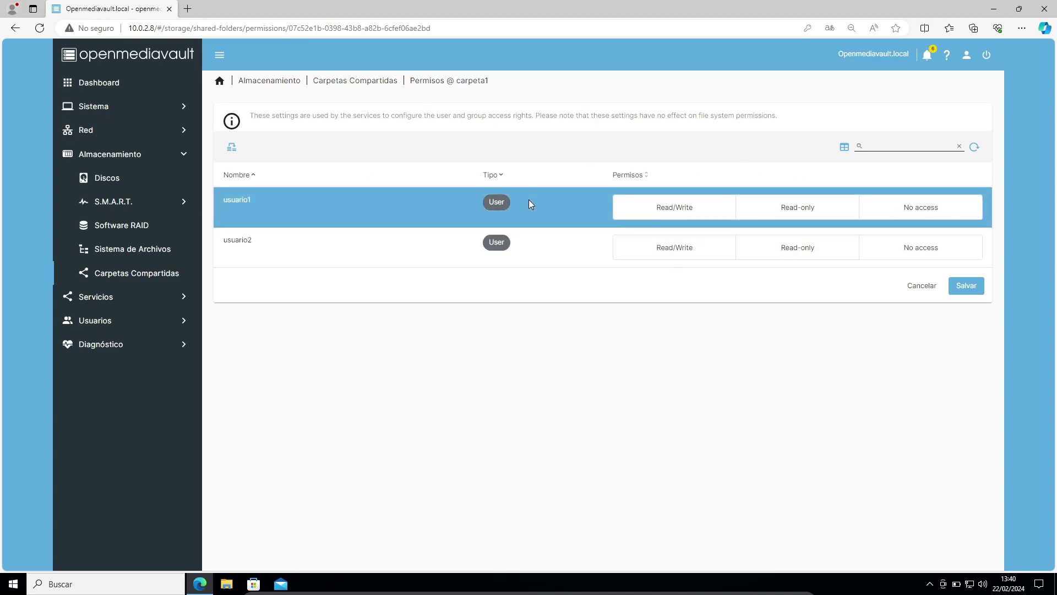
{"action": "left_click", "coordinate": [329, 237]}
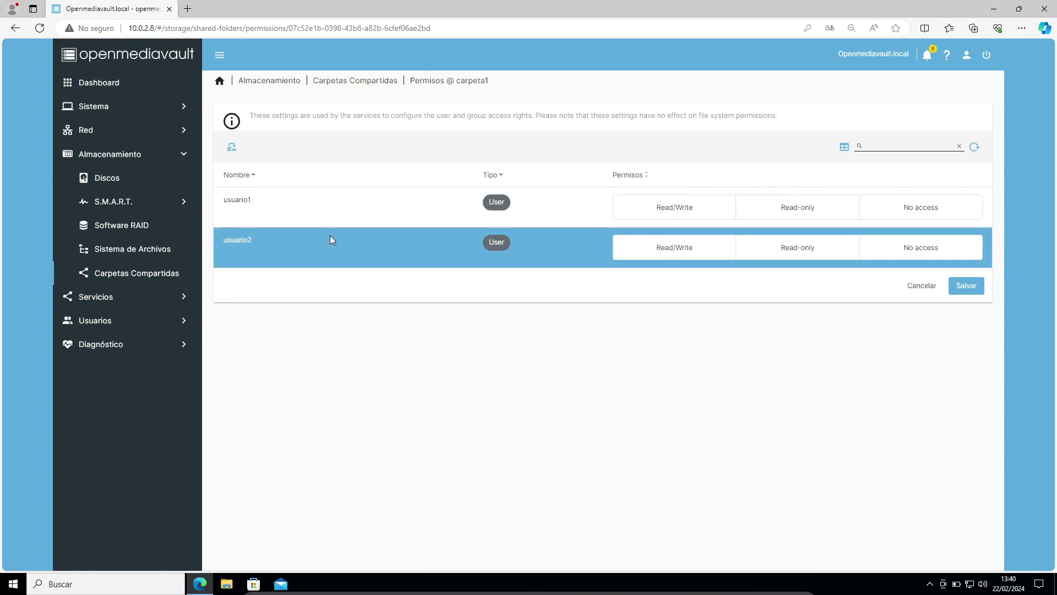
{"action": "left_click", "coordinate": [252, 206]}
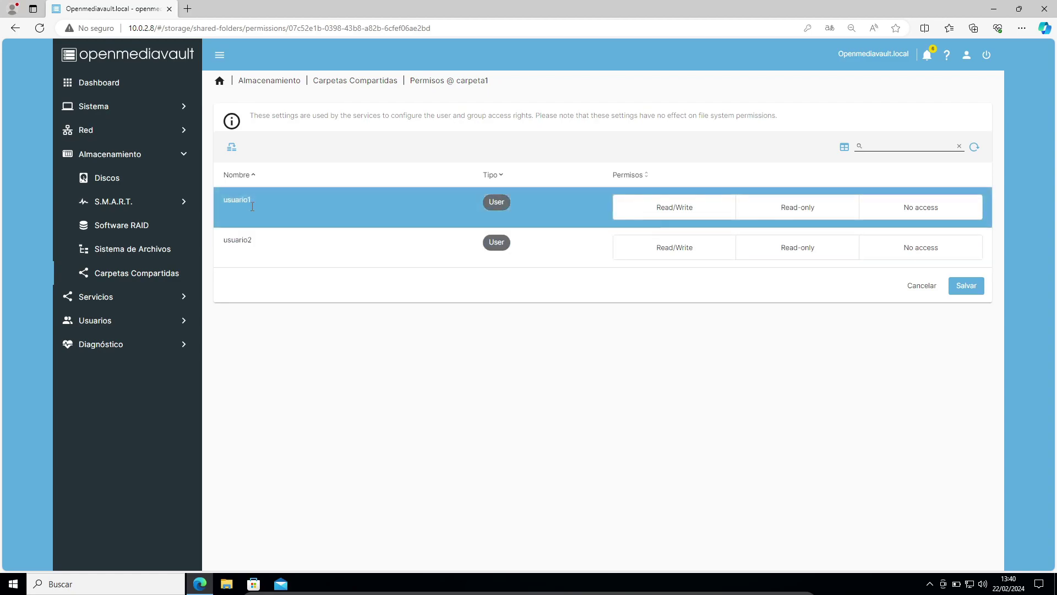
{"action": "left_click", "coordinate": [656, 210]}
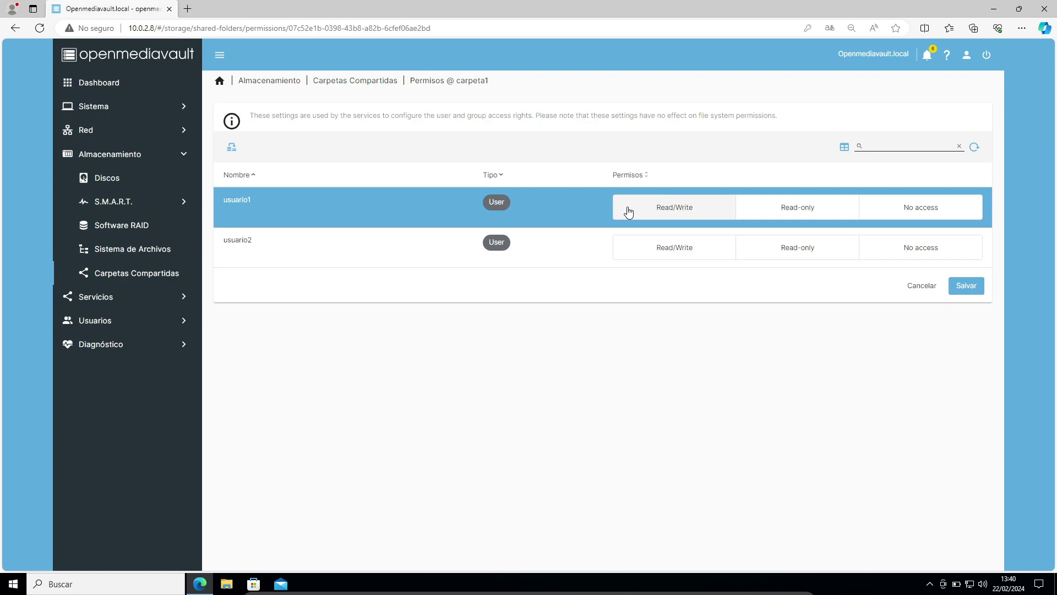
{"action": "left_click", "coordinate": [658, 208]}
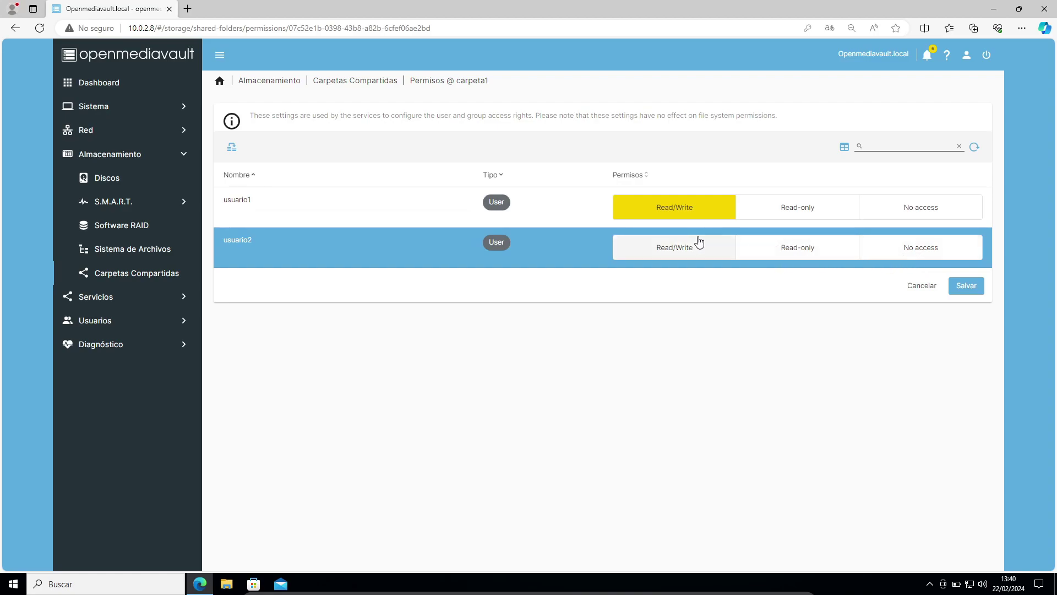
{"action": "left_click", "coordinate": [812, 260]}
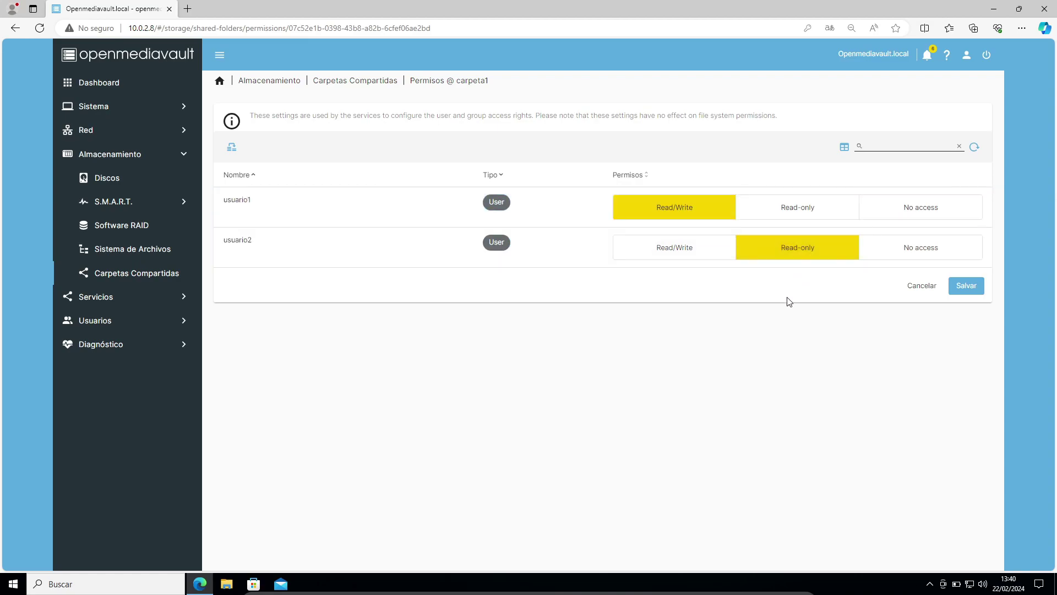
{"action": "left_click", "coordinate": [963, 287]}
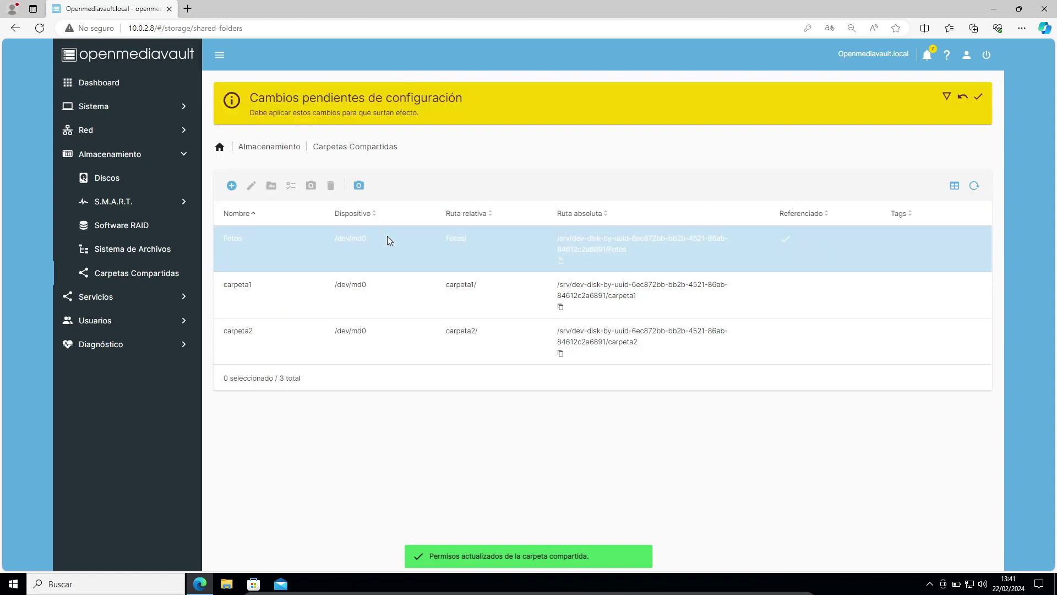
{"action": "left_click", "coordinate": [980, 98]}
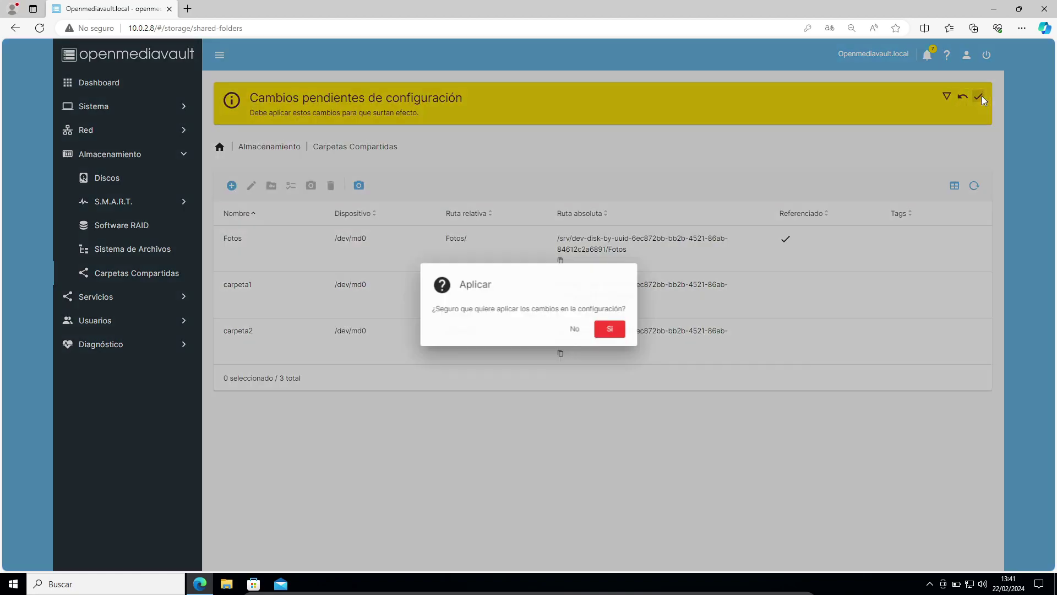
{"action": "left_click", "coordinate": [612, 330]}
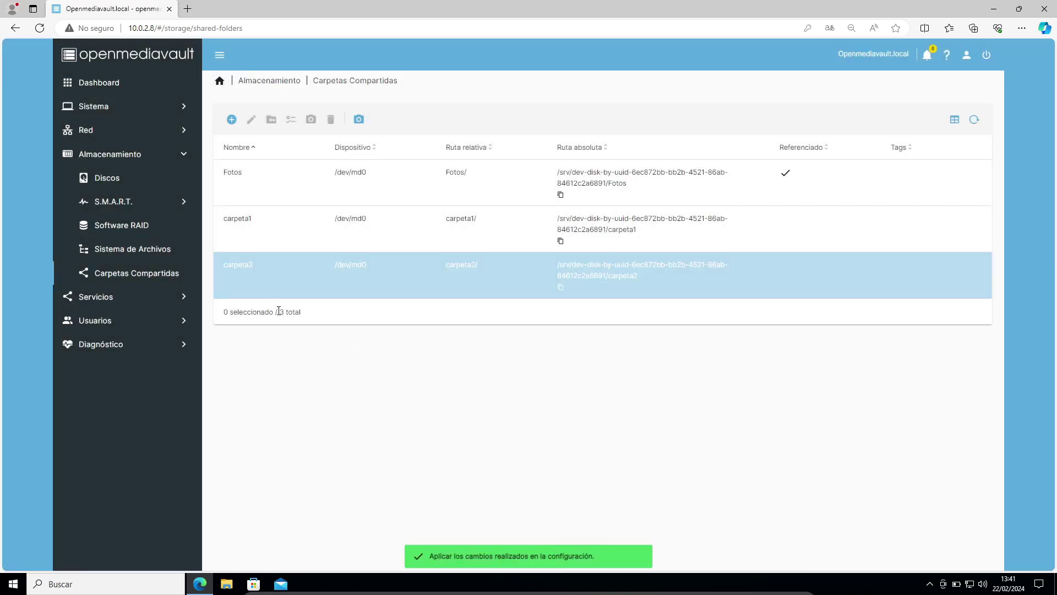
{"action": "left_click", "coordinate": [261, 276]}
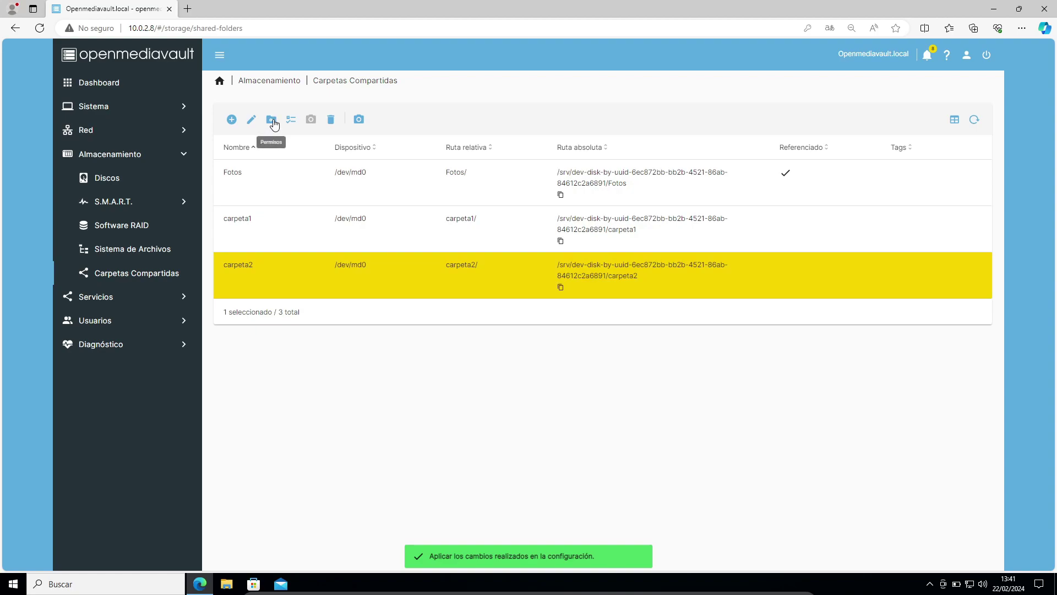
Set carpeta2 permissions to usuario1 Read-only and usuario2 Read/Write, save, and apply
{"action": "left_click", "coordinate": [271, 120]}
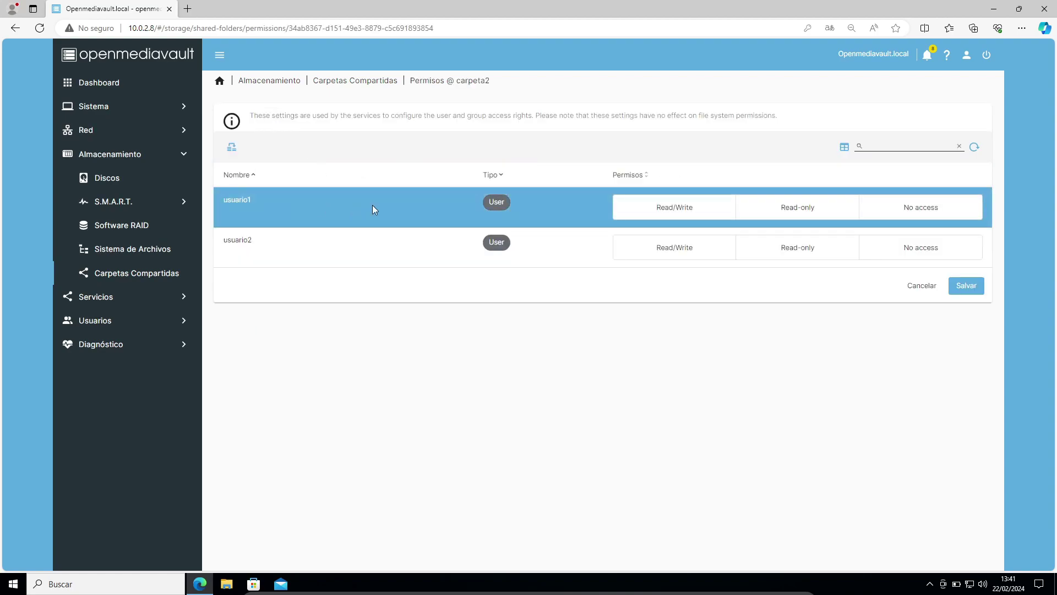
{"action": "left_click", "coordinate": [797, 213]}
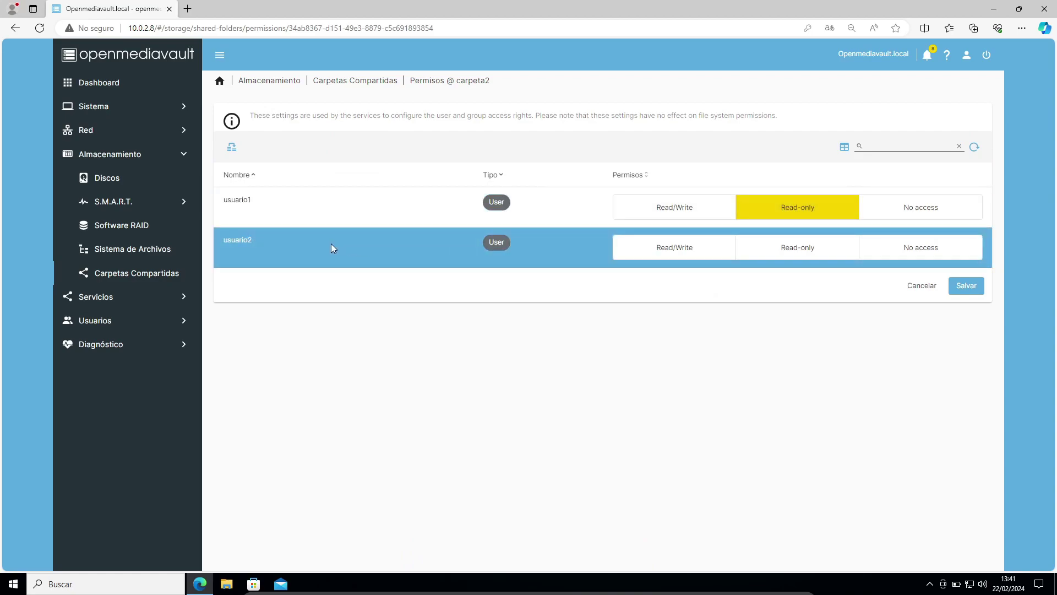
{"action": "left_click", "coordinate": [703, 259]}
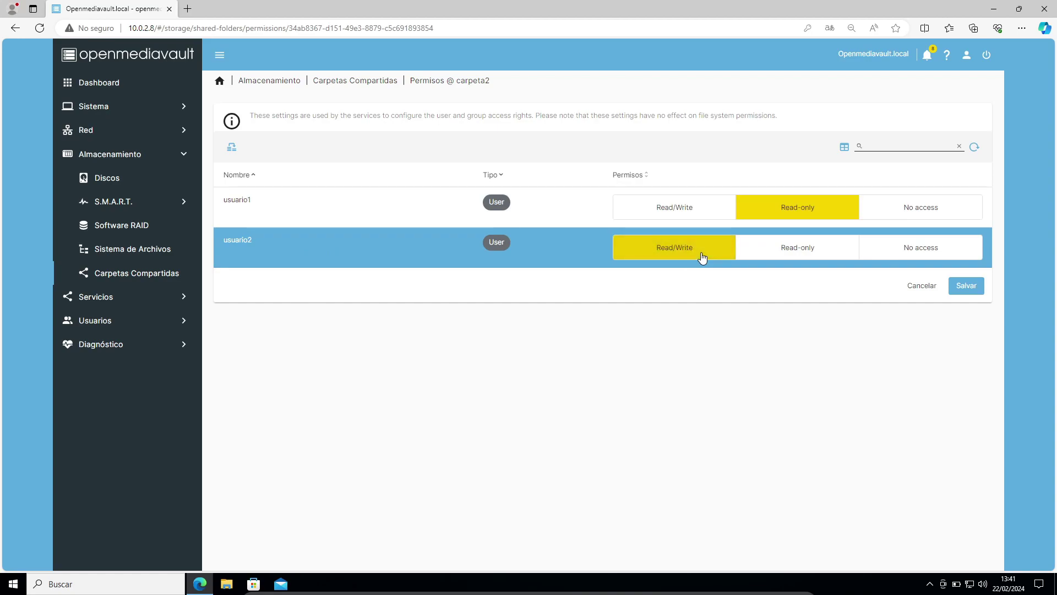
{"action": "left_click", "coordinate": [967, 286]}
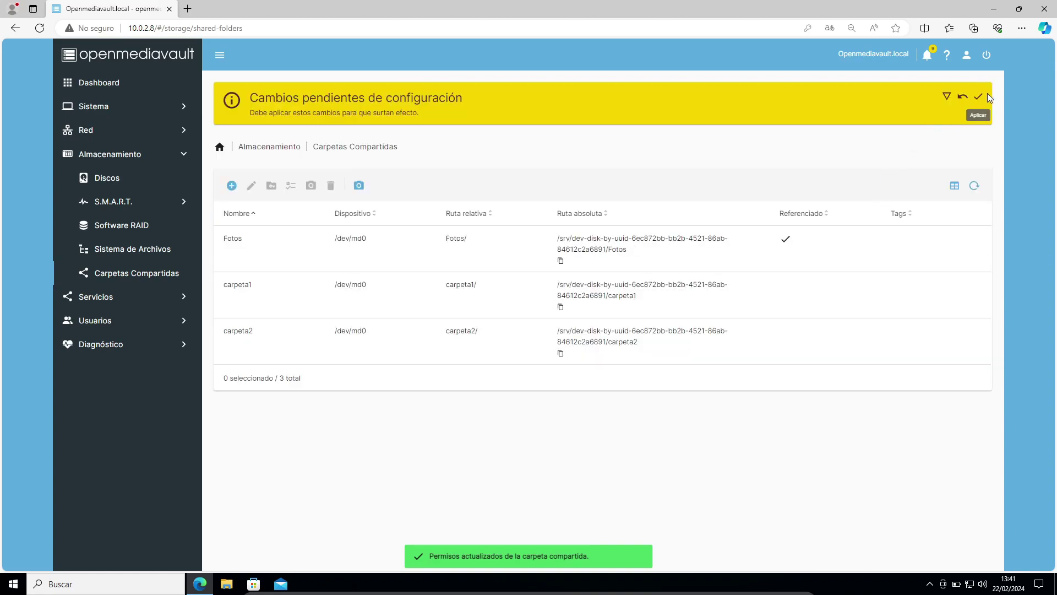
{"action": "left_click", "coordinate": [978, 97]}
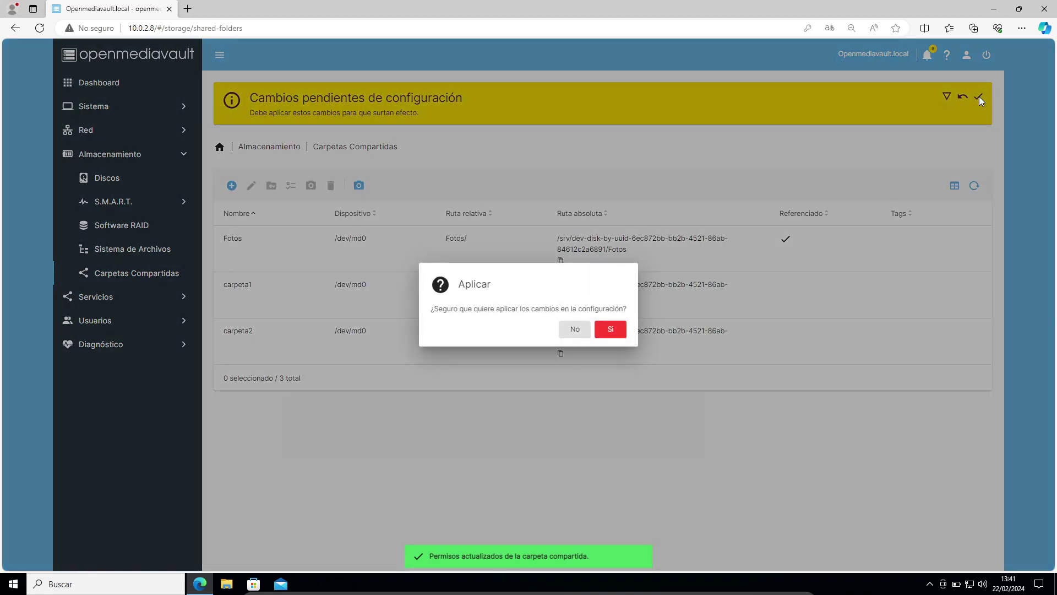
{"action": "left_click", "coordinate": [607, 329]}
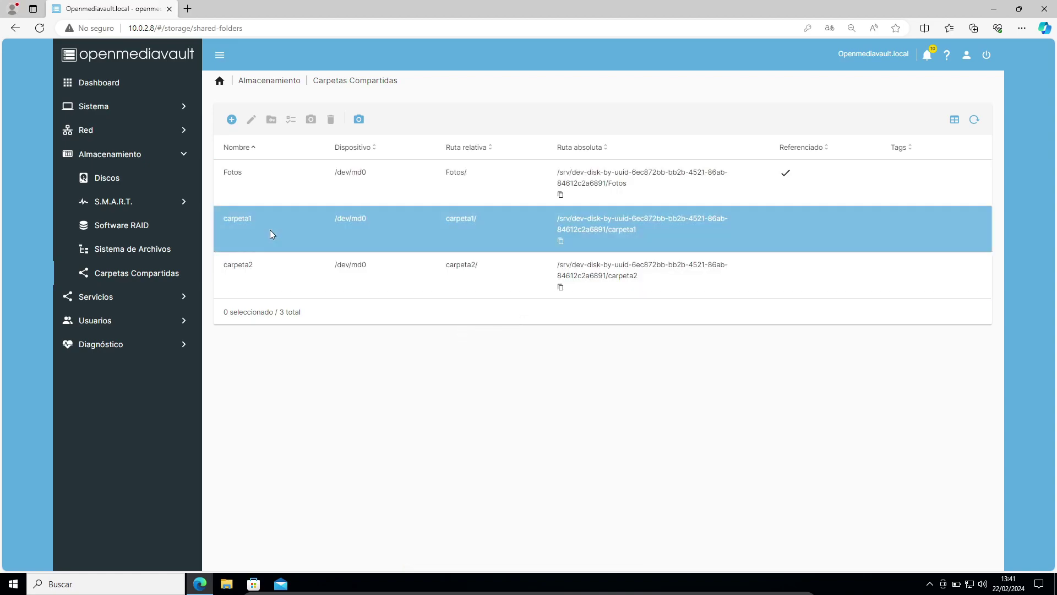
Go to the SMB/CIFS Compartidos list under Servicios
{"action": "left_click", "coordinate": [100, 298]}
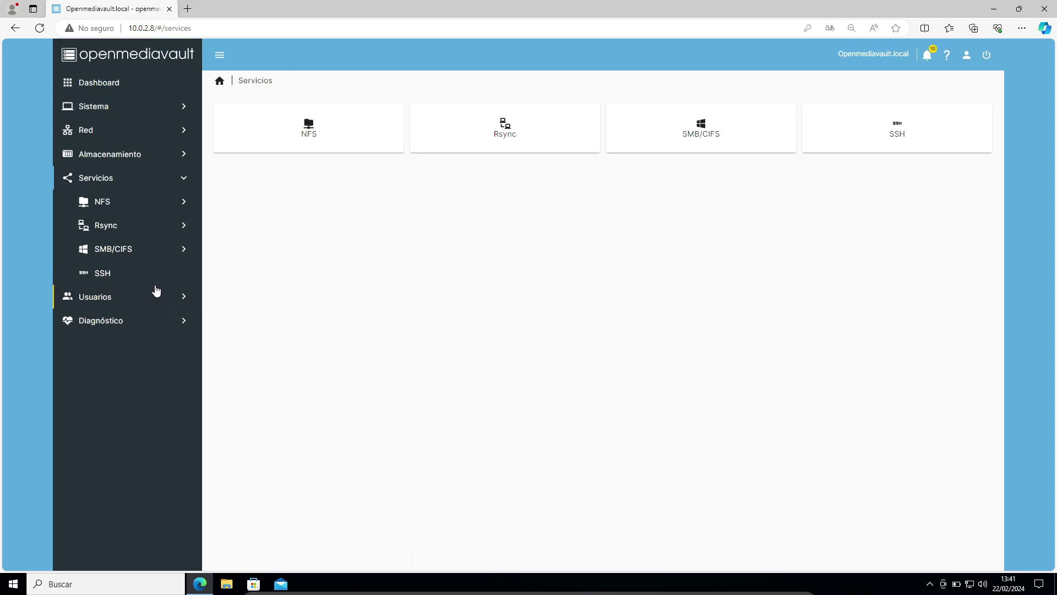
{"action": "left_click", "coordinate": [112, 251]}
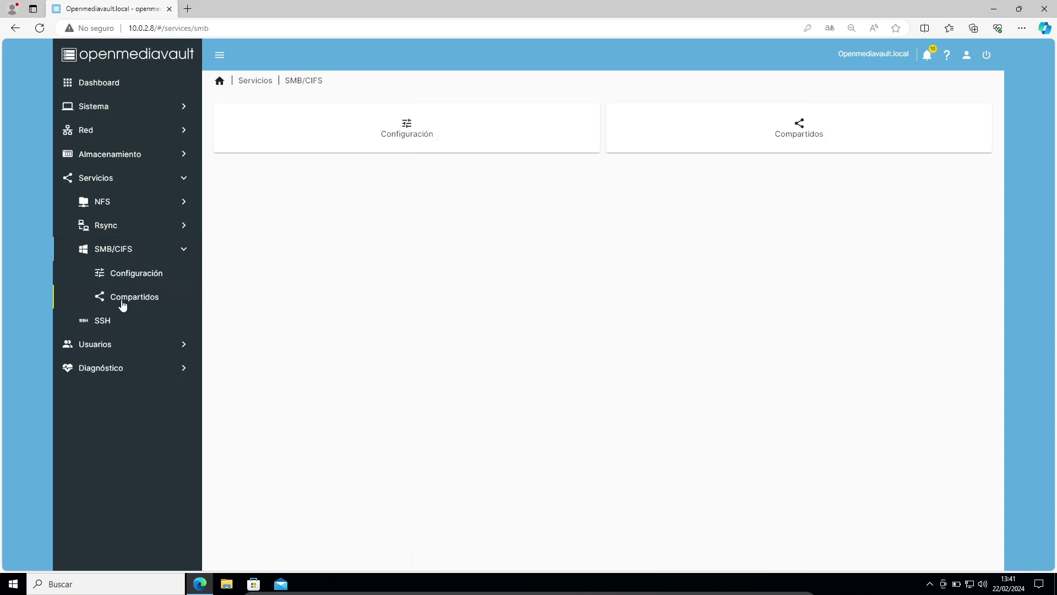
{"action": "left_click", "coordinate": [122, 304]}
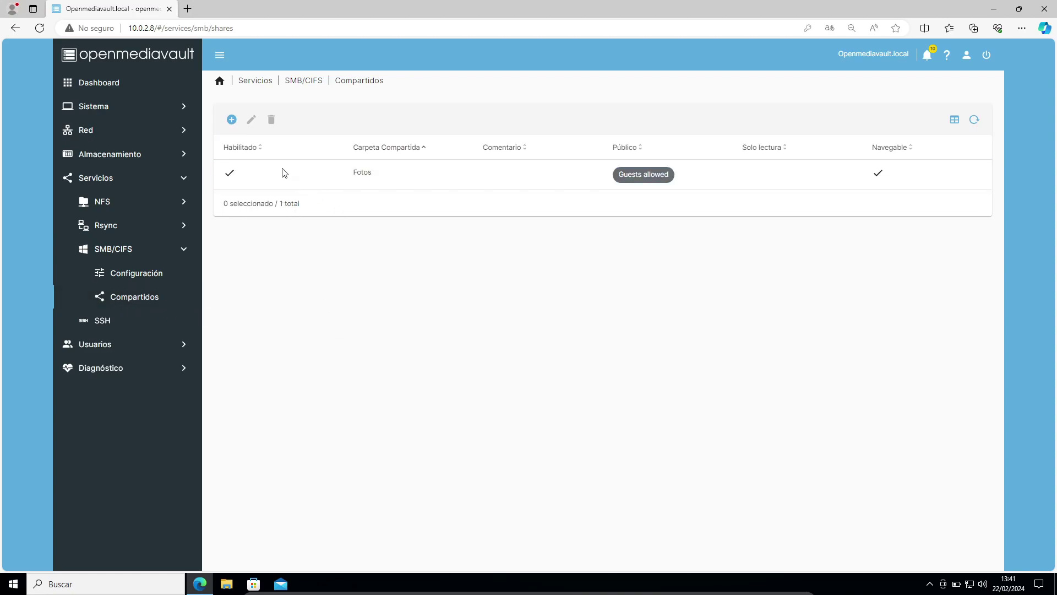
Add an SMB share for carpeta1, save it, and apply the changes
{"action": "left_click", "coordinate": [231, 122]}
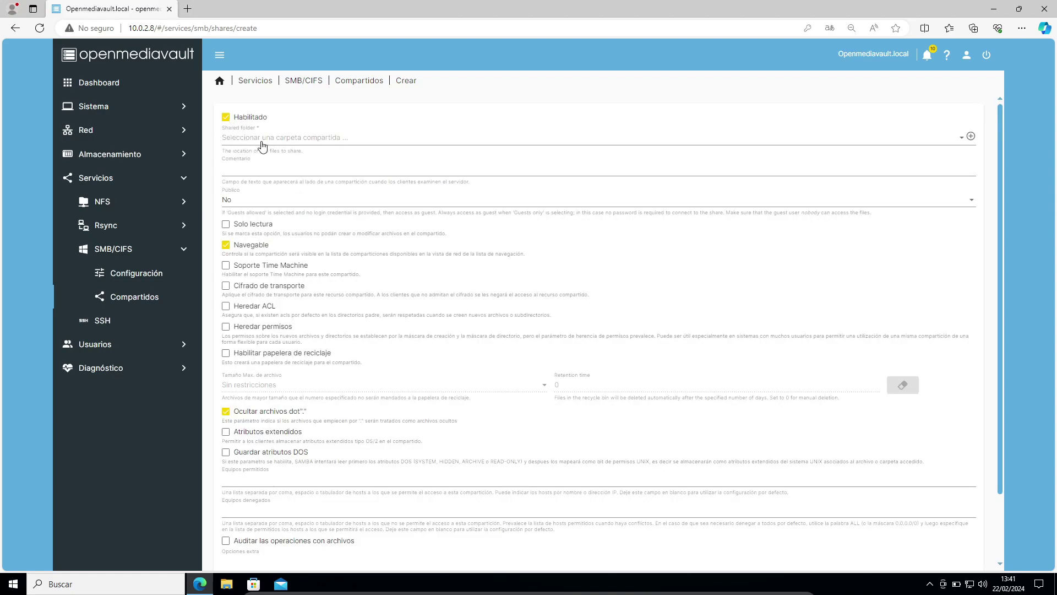
{"action": "left_click", "coordinate": [266, 139]}
{"action": "left_click", "coordinate": [260, 165]}
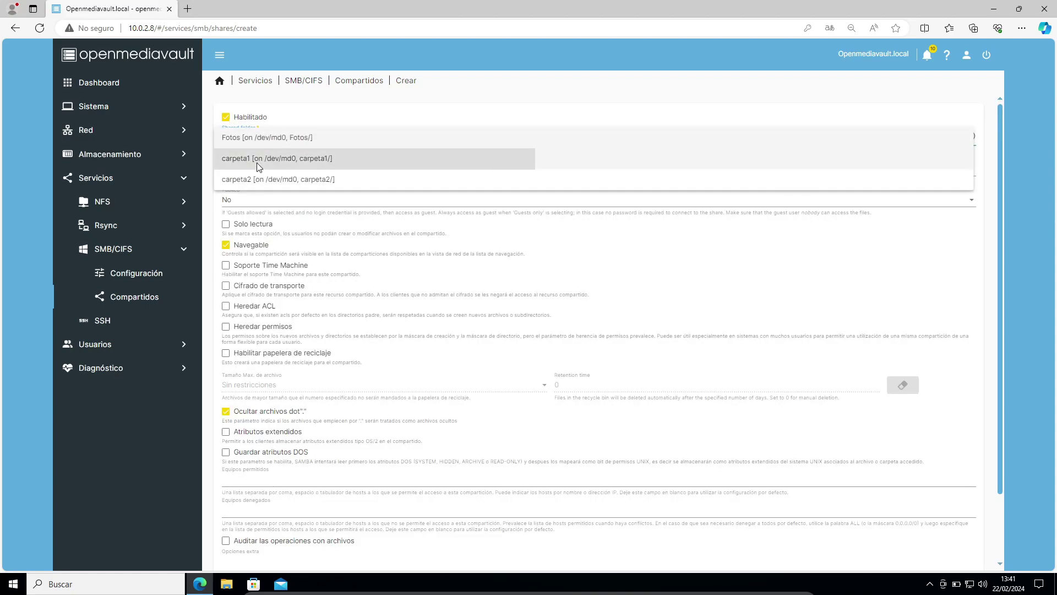
{"action": "scroll", "coordinate": [892, 256], "scroll_direction": "down", "scroll_amount": 2}
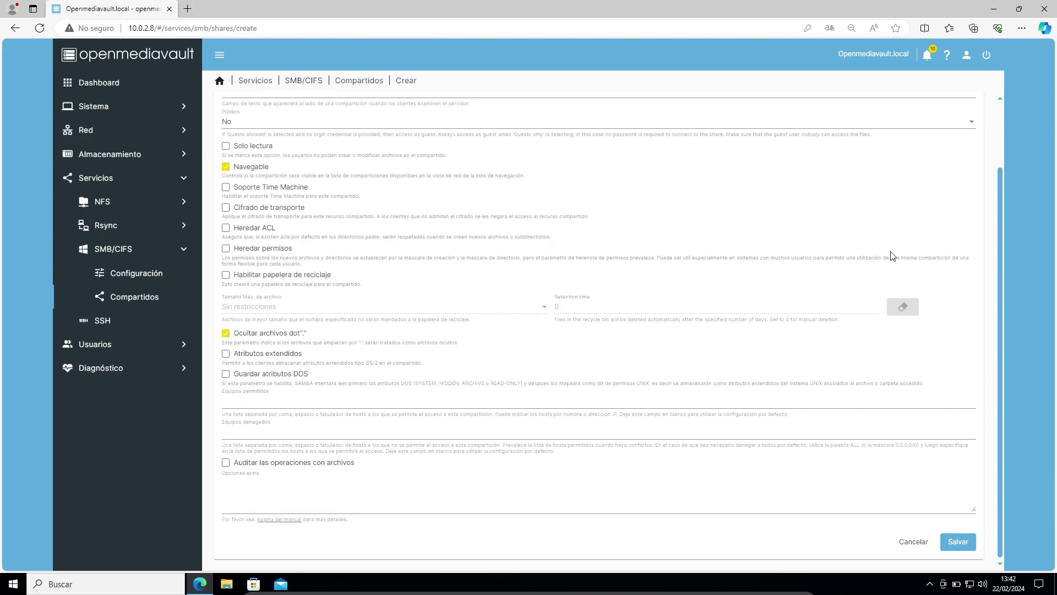
{"action": "left_click", "coordinate": [957, 541]}
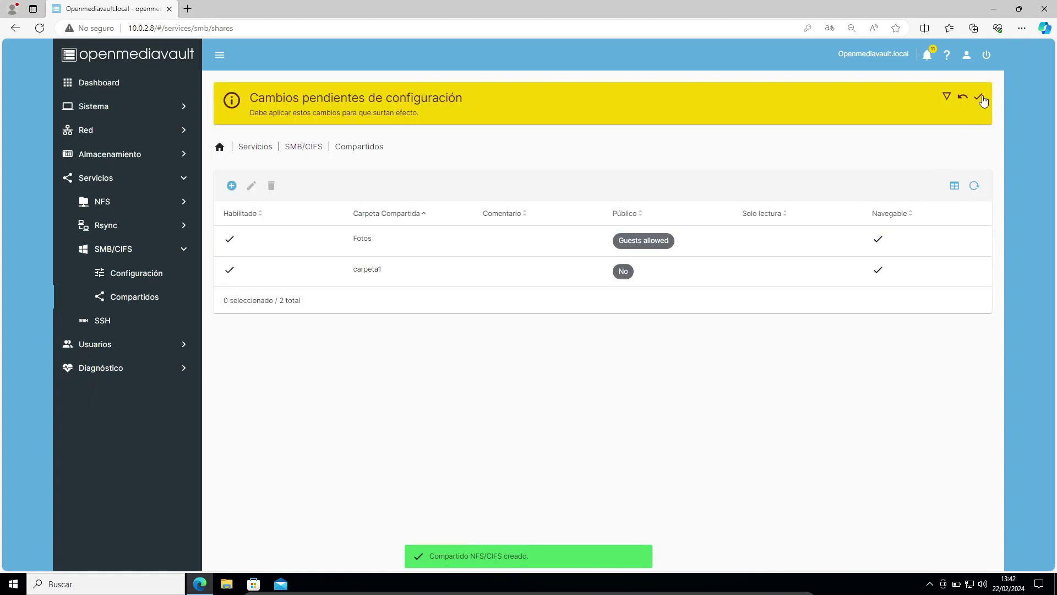
{"action": "left_click", "coordinate": [980, 98]}
{"action": "left_click", "coordinate": [610, 329]}
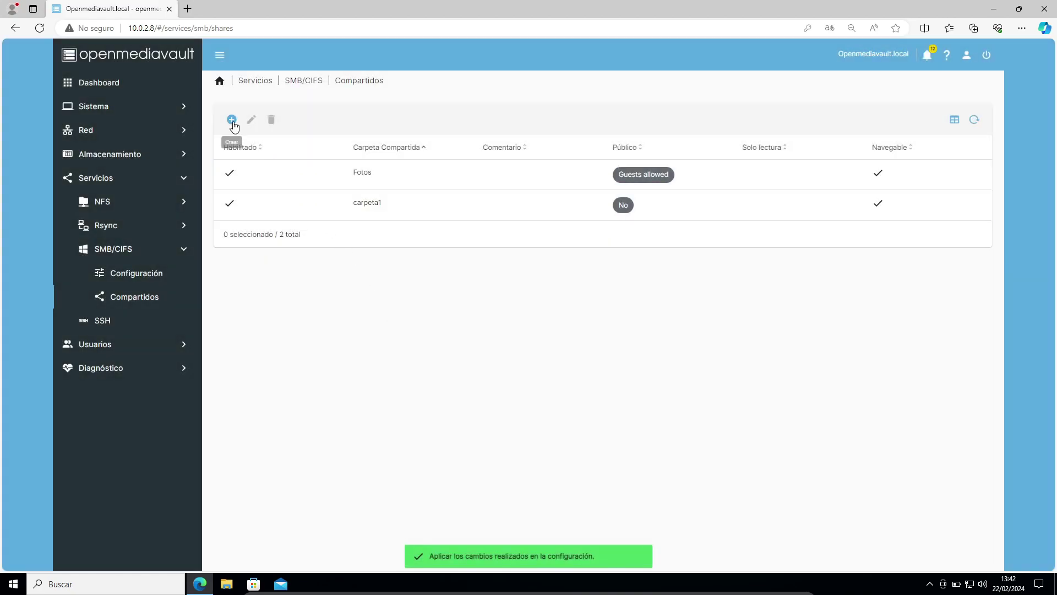
Add an SMB share for carpeta2, save it, and apply the changes
{"action": "left_click", "coordinate": [231, 119]}
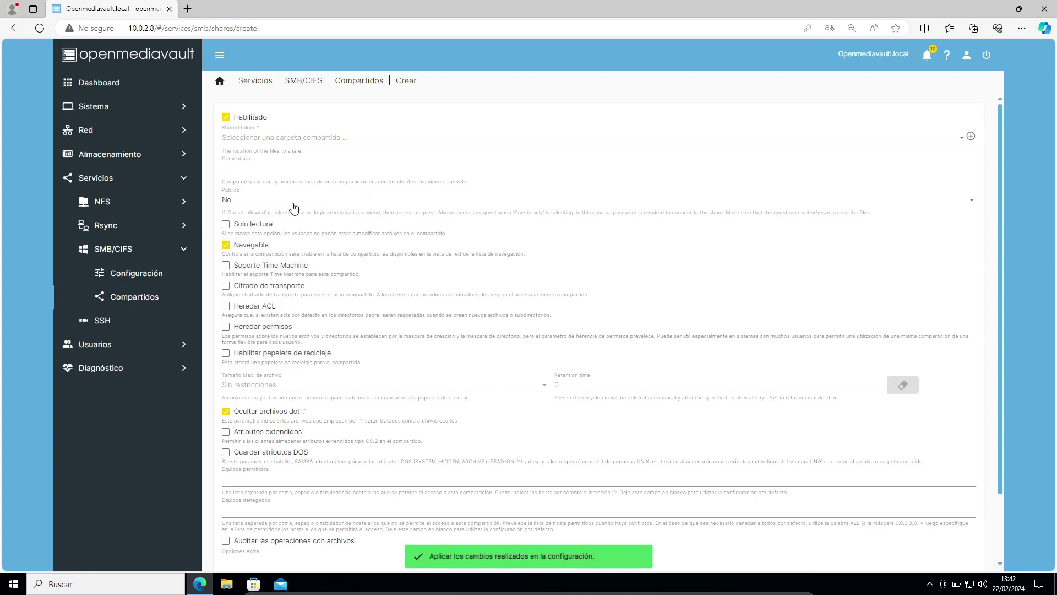
{"action": "left_click", "coordinate": [250, 138]}
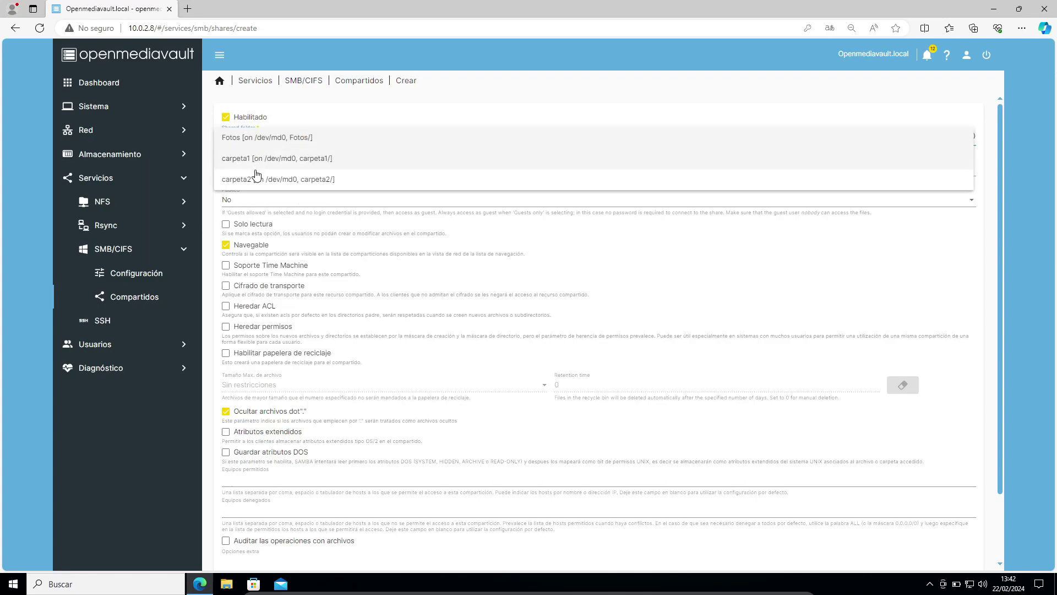
{"action": "left_click", "coordinate": [251, 181]}
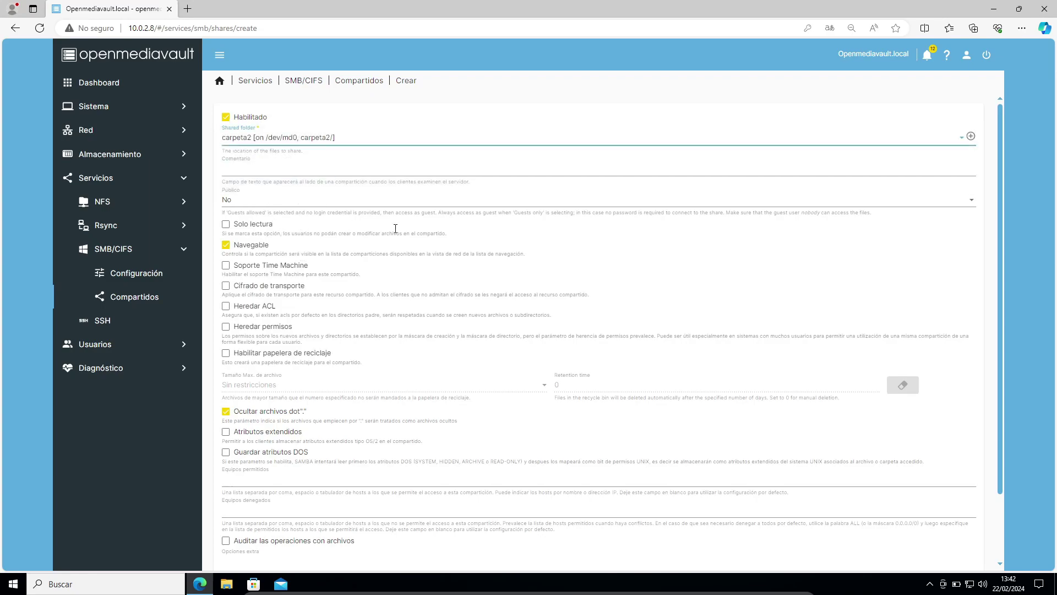
{"action": "scroll", "coordinate": [793, 524], "scroll_direction": "down", "scroll_amount": 2}
{"action": "left_click", "coordinate": [955, 542]}
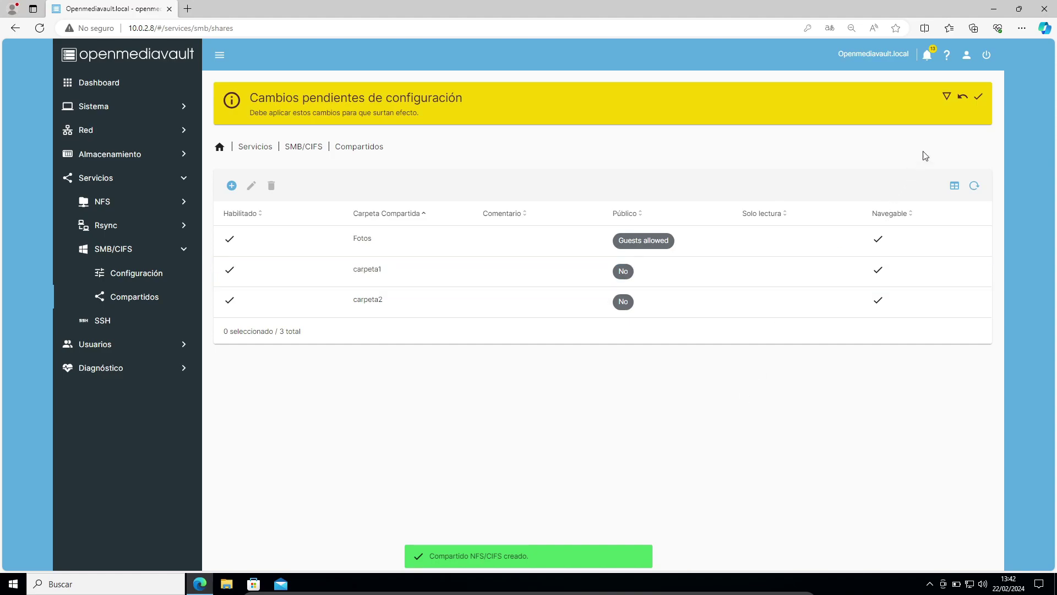
{"action": "left_click", "coordinate": [978, 96]}
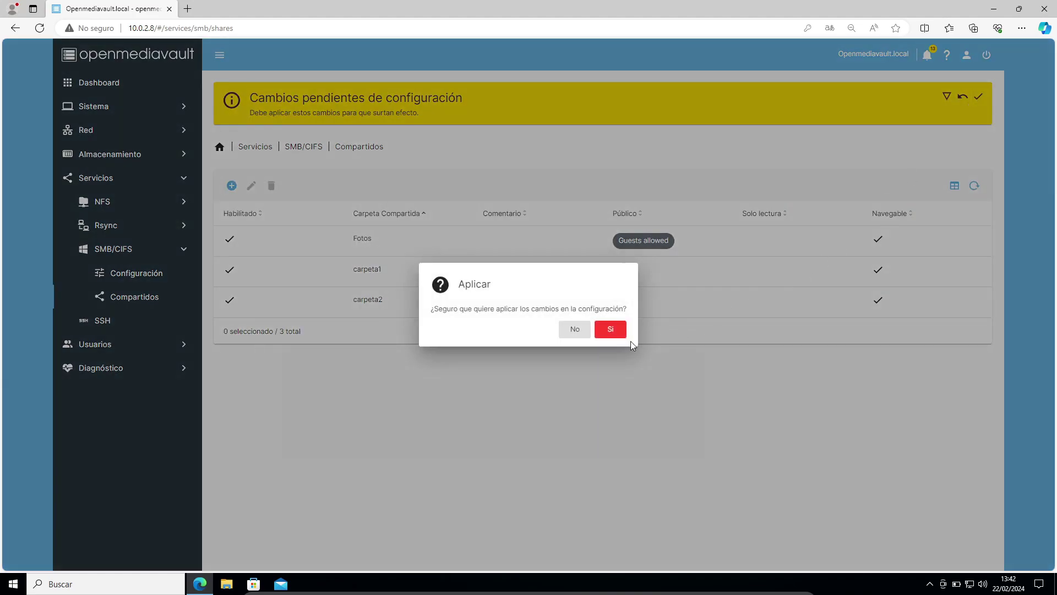
{"action": "left_click", "coordinate": [617, 332]}
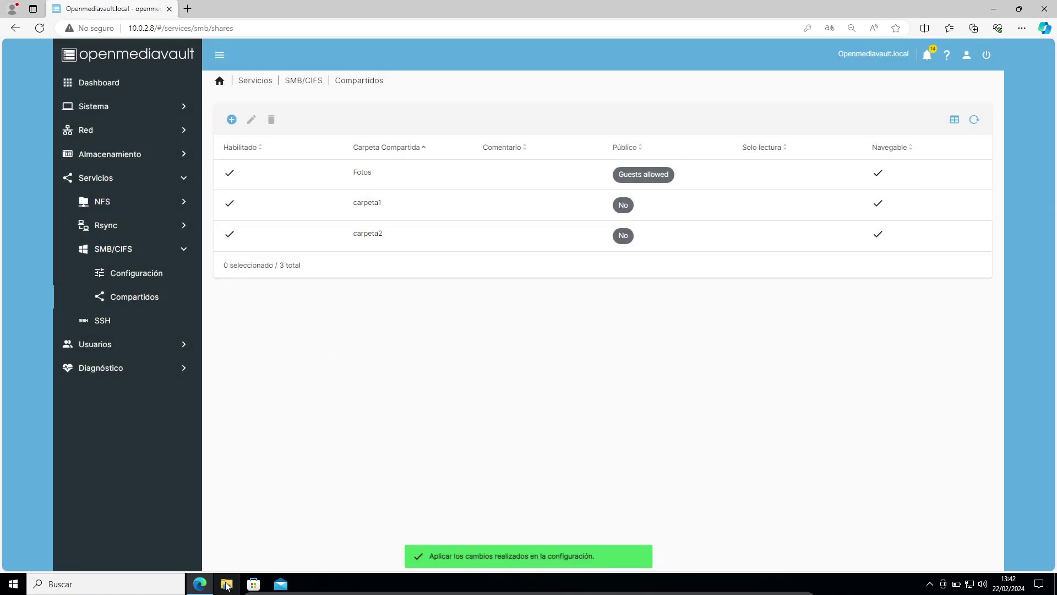
{"action": "left_click", "coordinate": [226, 585]}
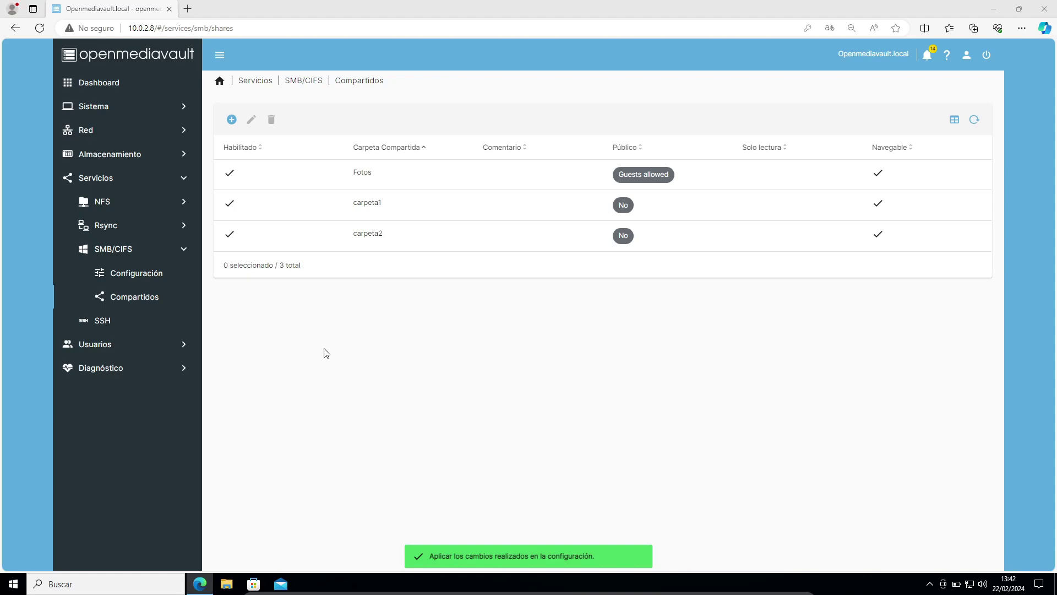
In a maximized File Explorer, browse to \\OPENMEDIAVAULT from the Network location
{"action": "left_click", "coordinate": [367, 293]}
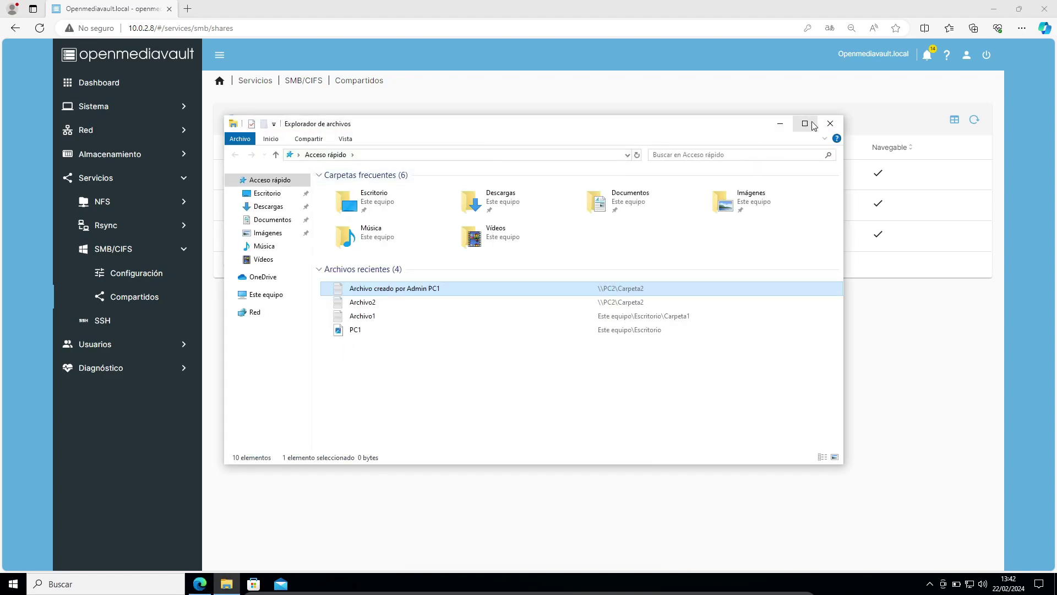
{"action": "left_click", "coordinate": [804, 123]}
{"action": "left_click", "coordinate": [26, 193]}
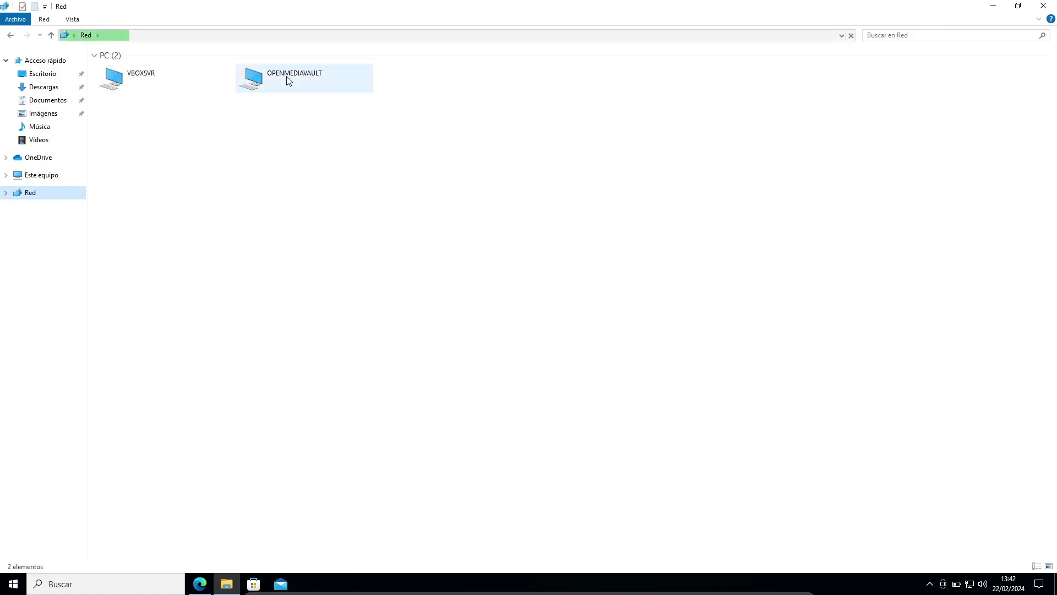
{"action": "left_click", "coordinate": [234, 39]}
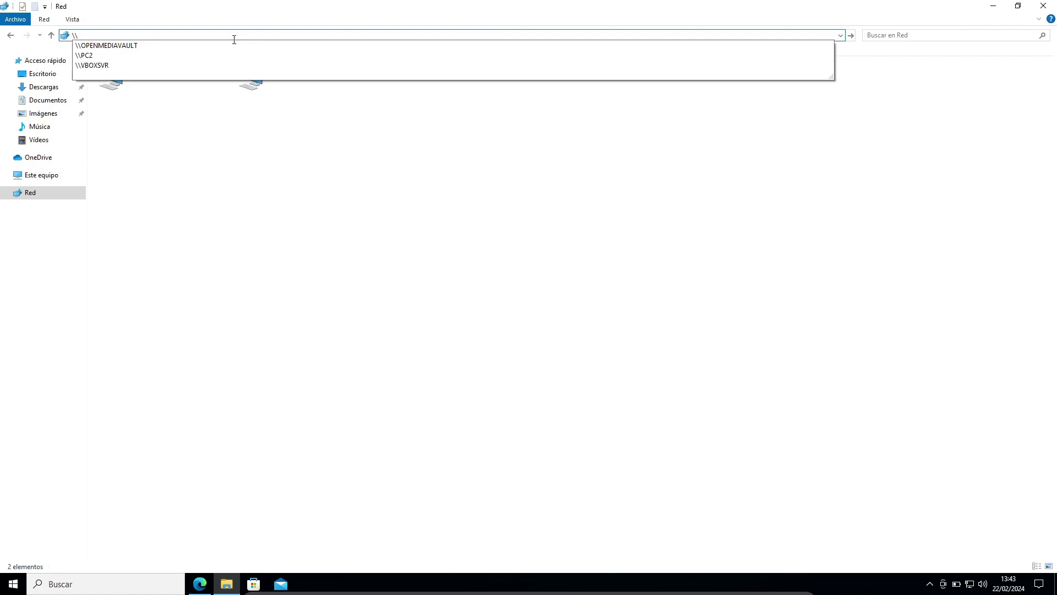
{"action": "left_click", "coordinate": [133, 46]}
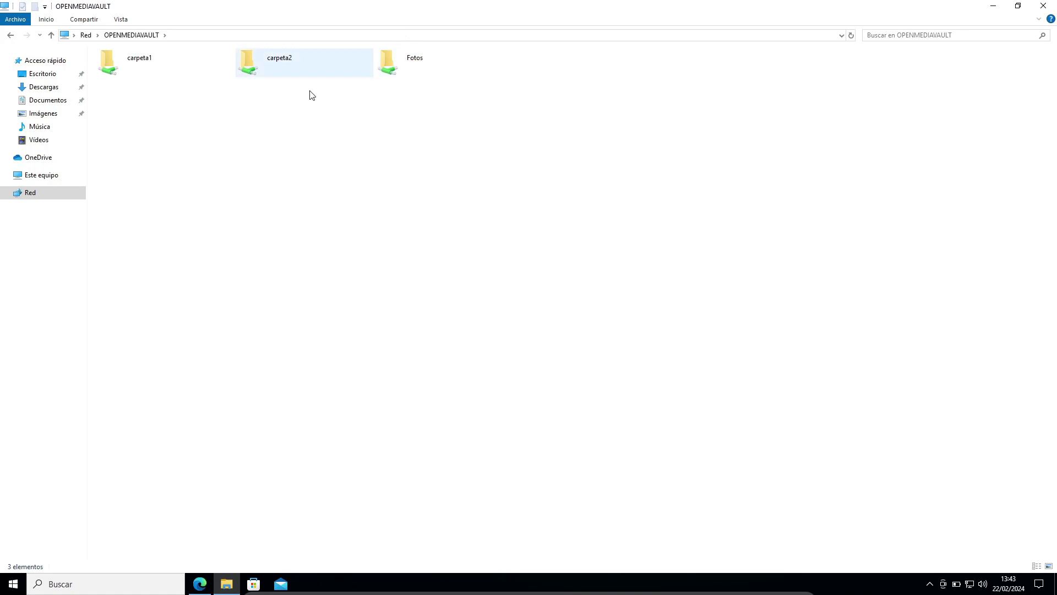
Open the Fotos share to confirm it is empty, then return and open carpeta1
{"action": "left_click", "coordinate": [395, 71]}
{"action": "double_click", "coordinate": [395, 71]}
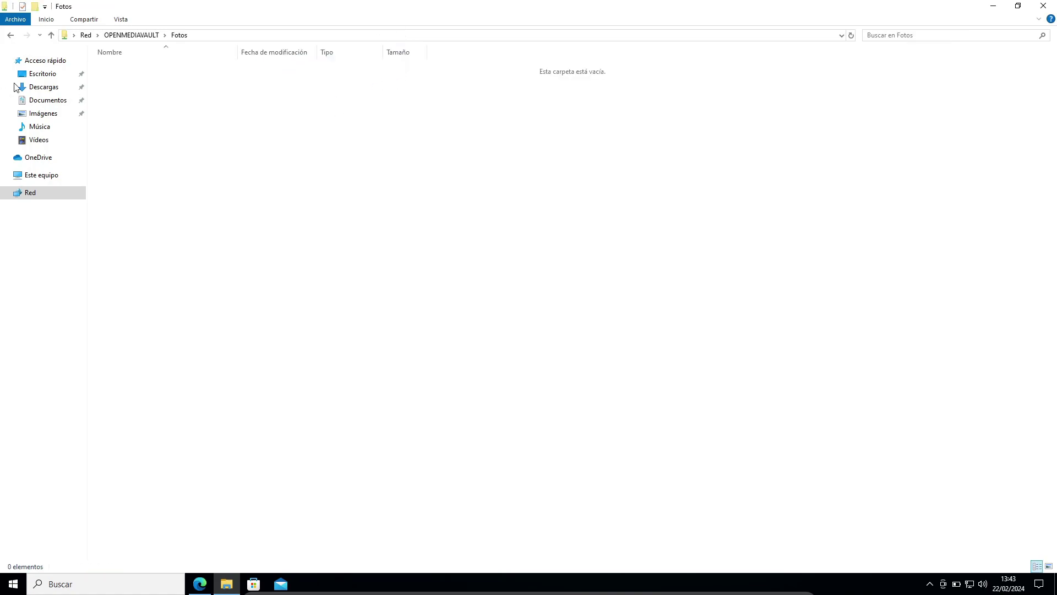
{"action": "left_click", "coordinate": [11, 37]}
{"action": "left_click", "coordinate": [223, 93]}
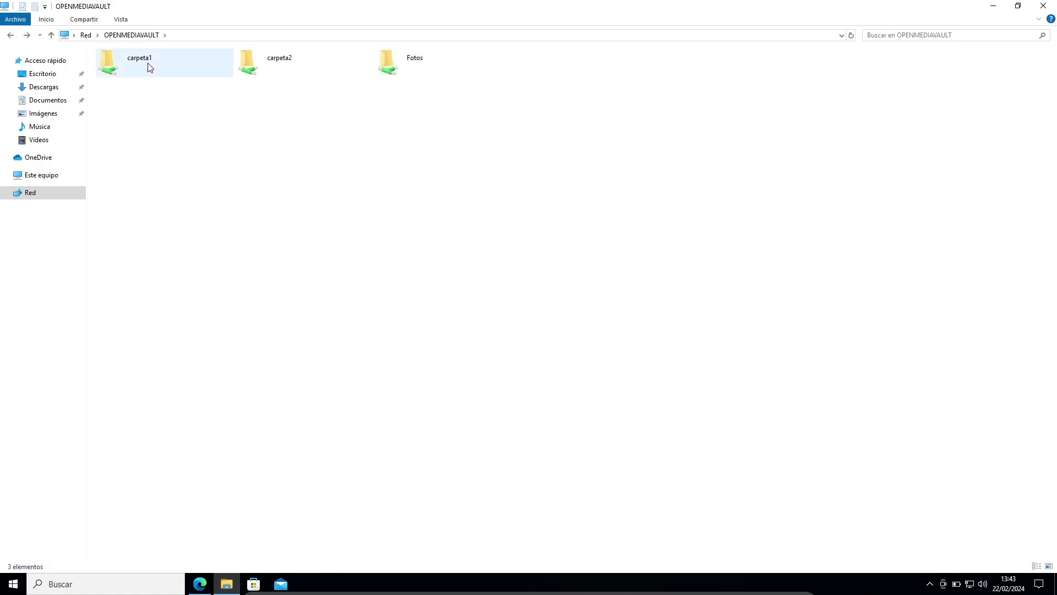
{"action": "double_click", "coordinate": [117, 63]}
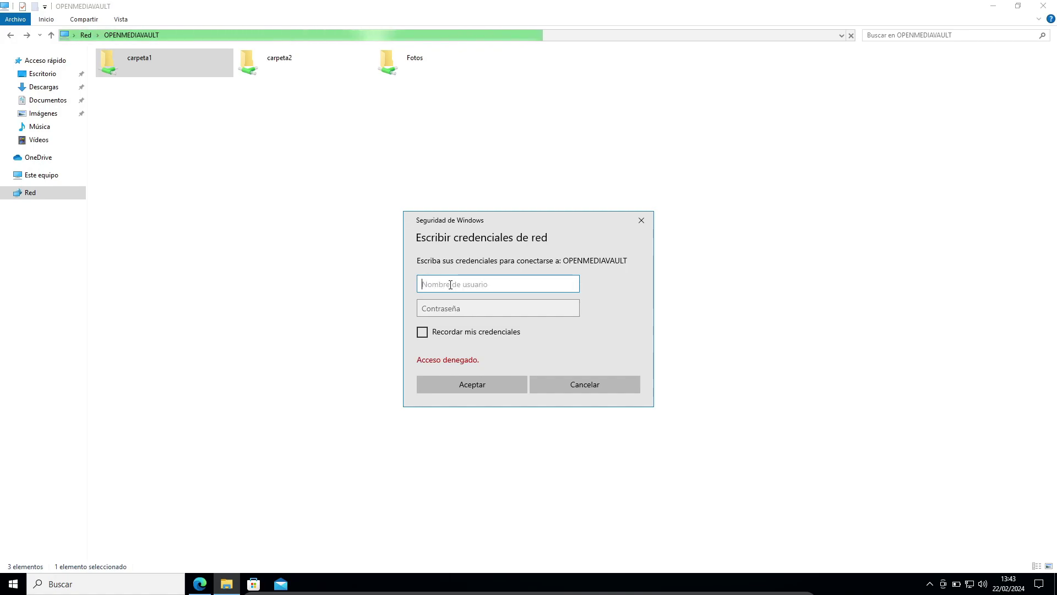
Sign in to carpeta1 as usuario1 with its password, correcting the misspelled username
{"action": "type", "text": "us"}
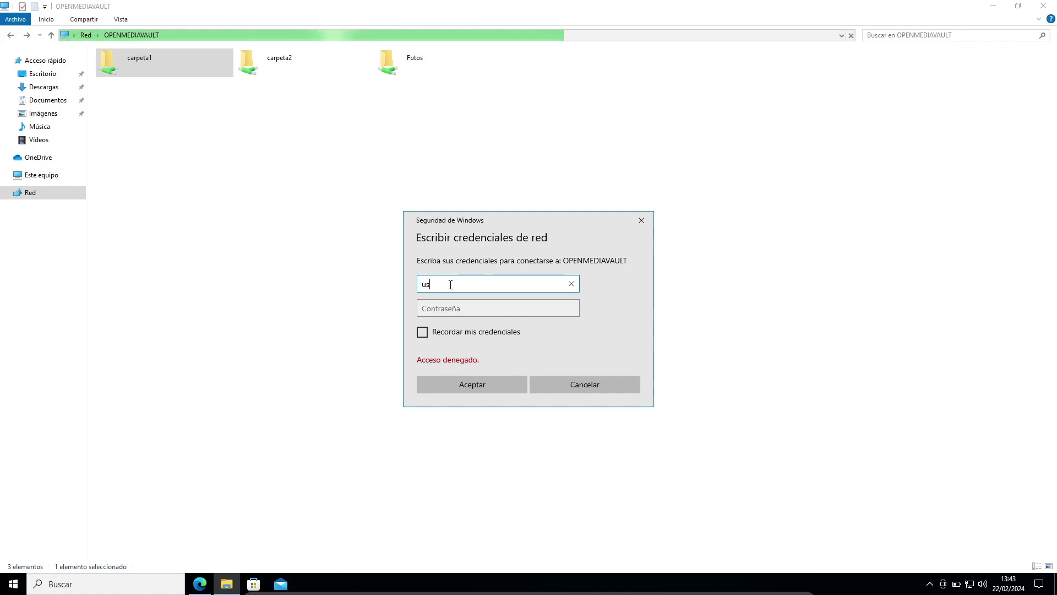
{"action": "type", "text": "airo1"}
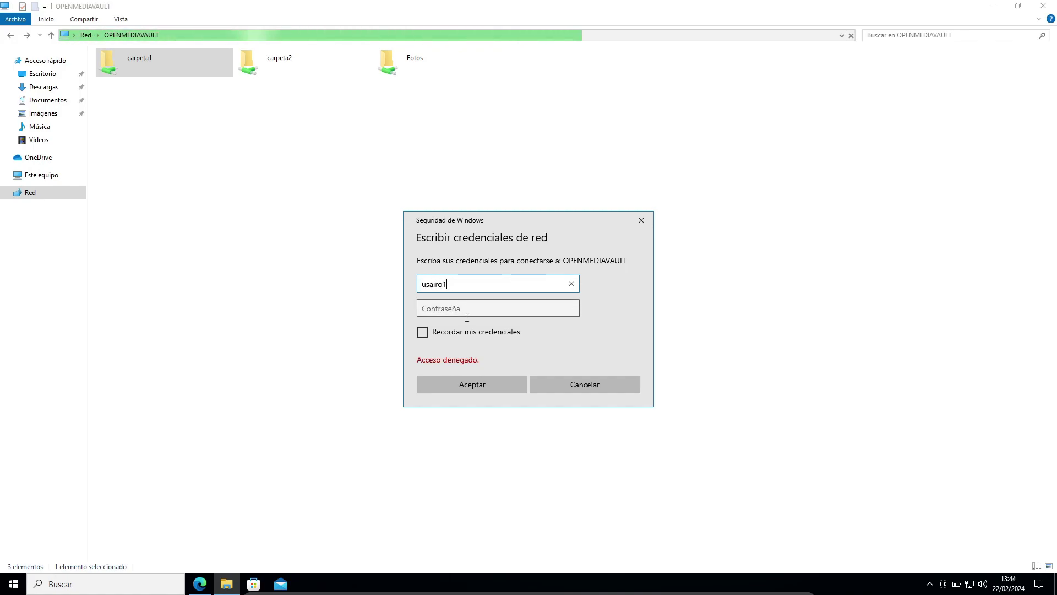
{"action": "left_click", "coordinate": [466, 306]}
{"action": "type", "text": "******"}
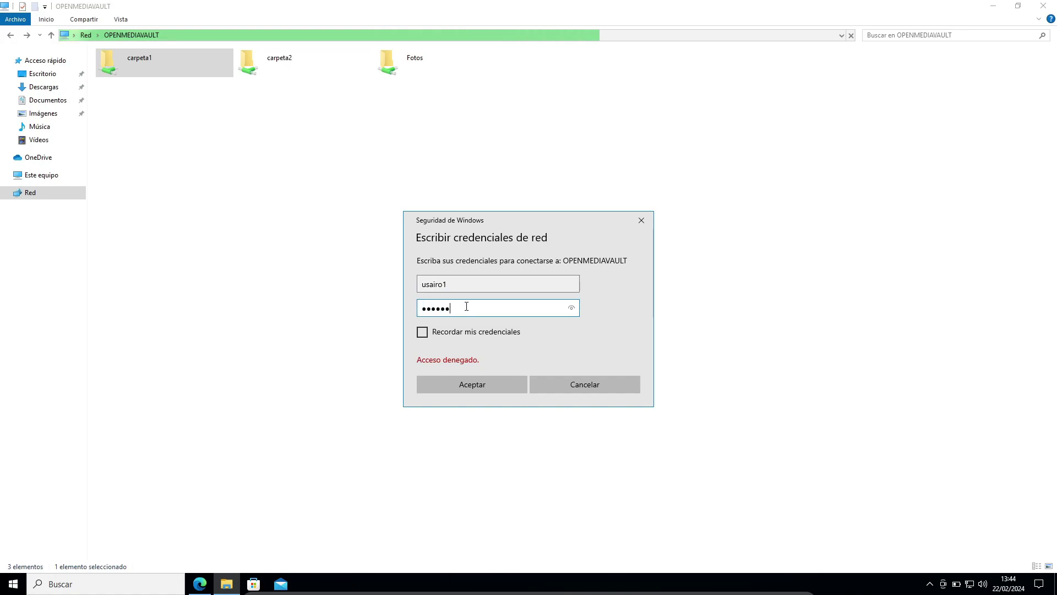
{"action": "double_click", "coordinate": [432, 284]}
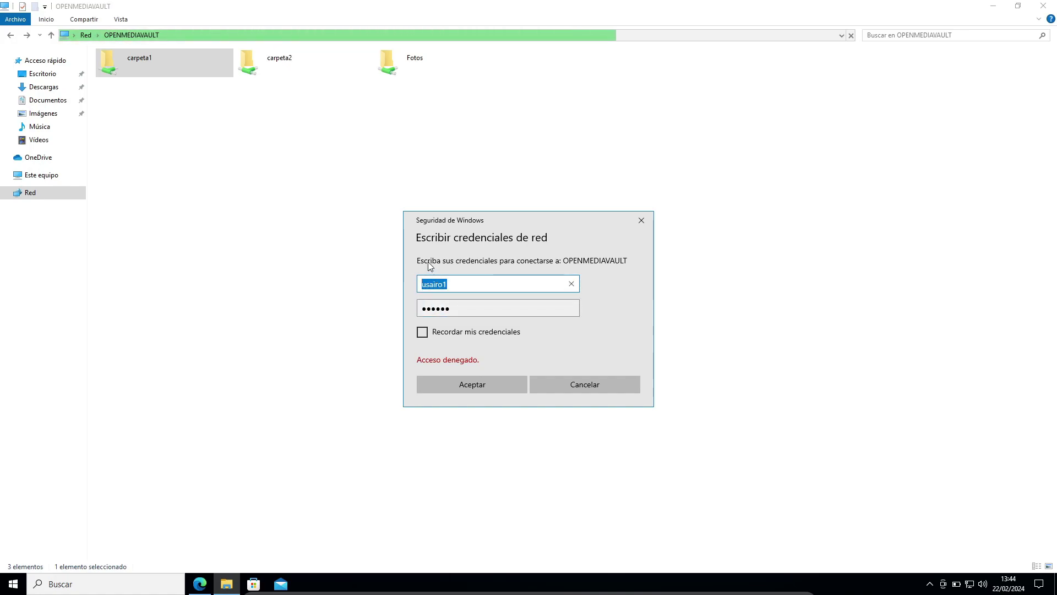
{"action": "type", "text": "usuario1"}
{"action": "double_click", "coordinate": [496, 302]}
{"action": "type", "text": "*"}
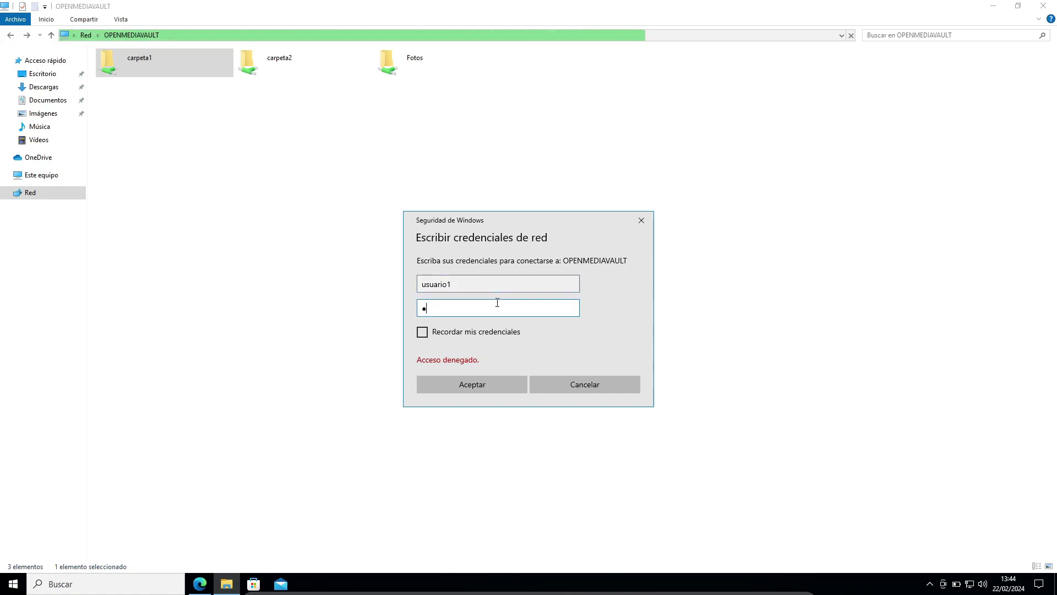
{"action": "type", "text": "*******"}
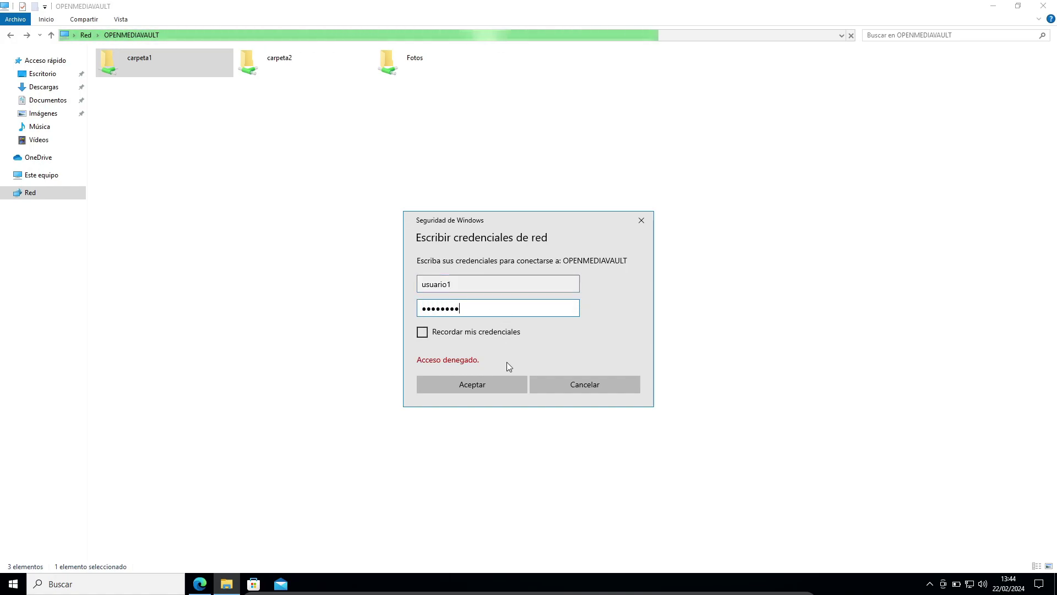
{"action": "left_click", "coordinate": [489, 382]}
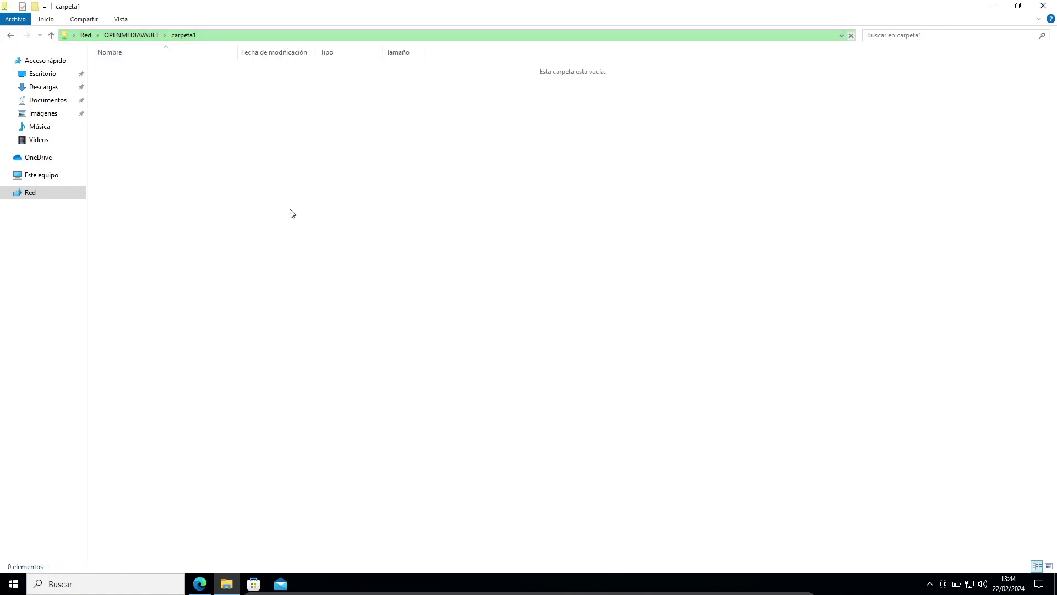
Create a 'Nuevo documento de texto' in carpeta1, then return to the share list
{"action": "right_click", "coordinate": [180, 107]}
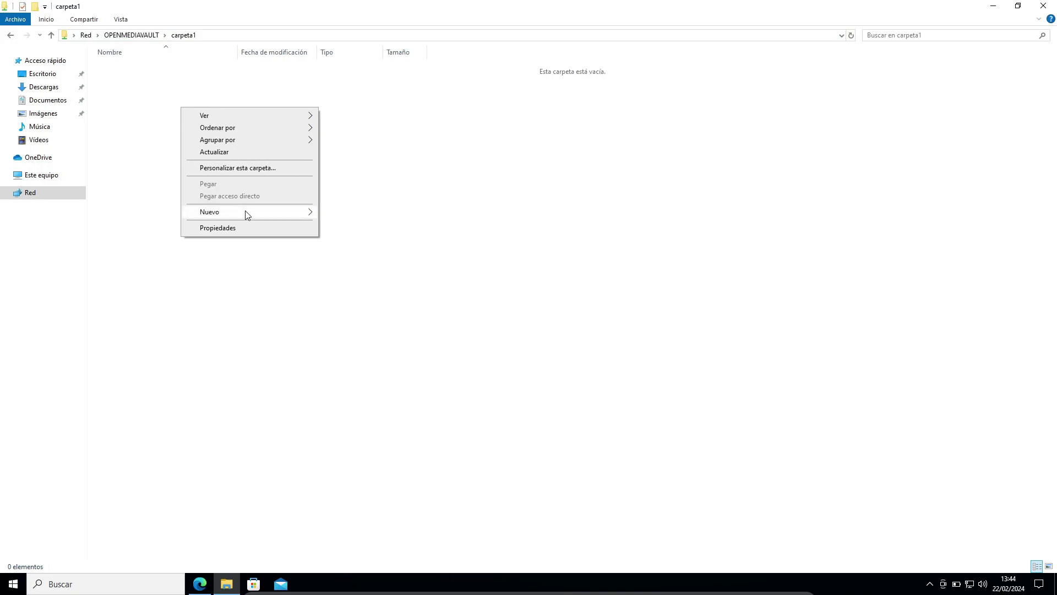
{"action": "mouse_move", "coordinate": [247, 215]}
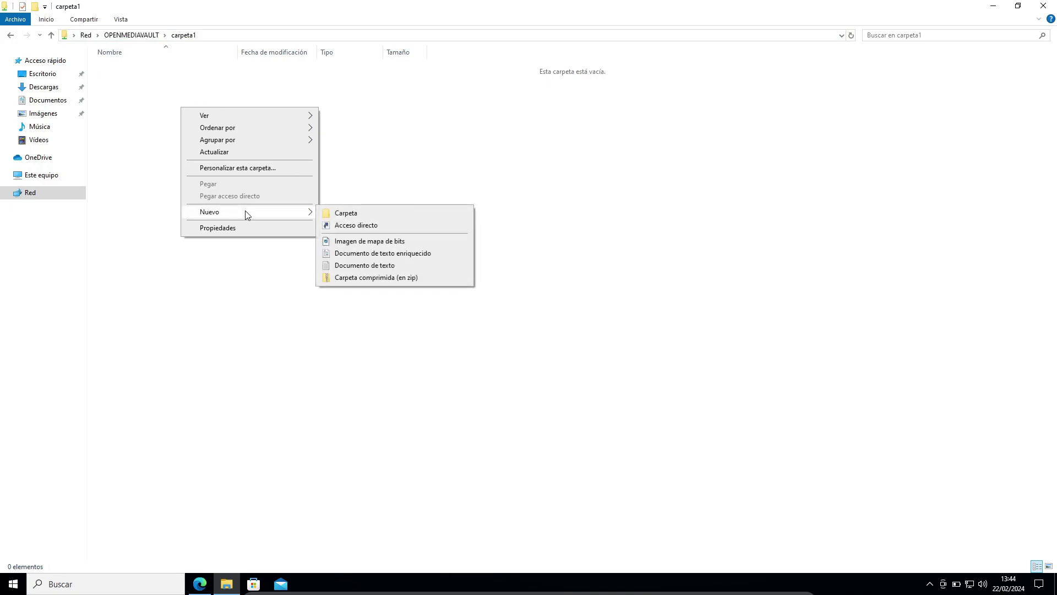
{"action": "left_click", "coordinate": [364, 266]}
{"action": "left_click", "coordinate": [287, 251]}
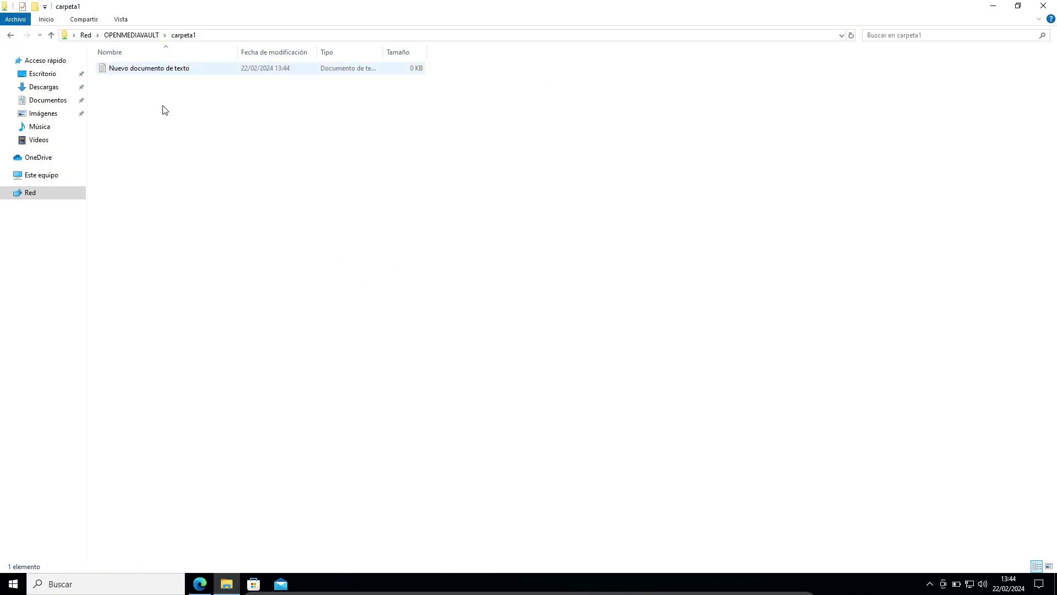
{"action": "left_click", "coordinate": [10, 37]}
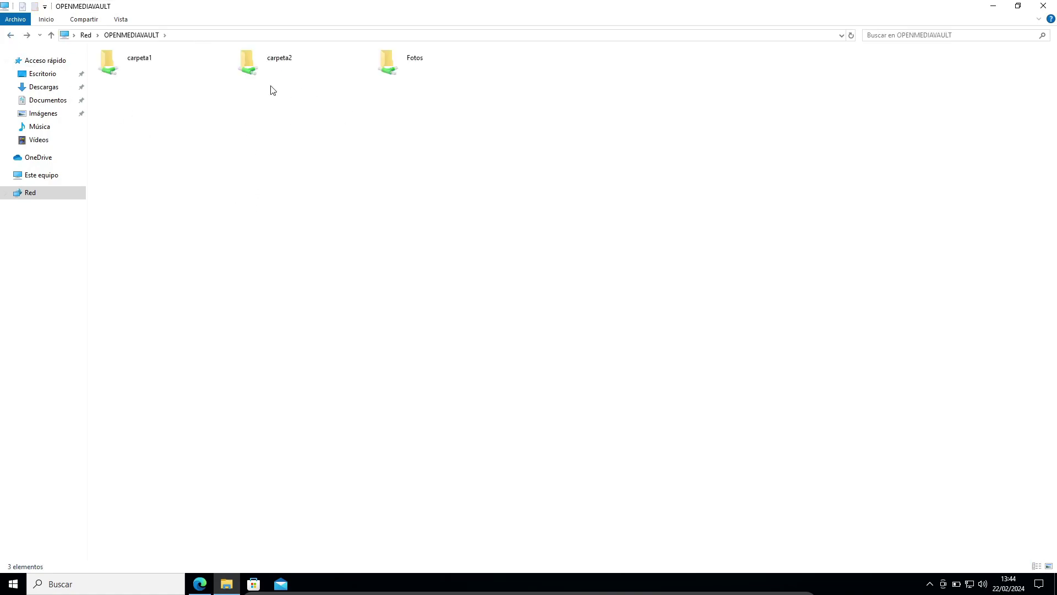
Attempt a new text document in the empty carpeta2 share and move the access-denied warning aside
{"action": "double_click", "coordinate": [267, 69]}
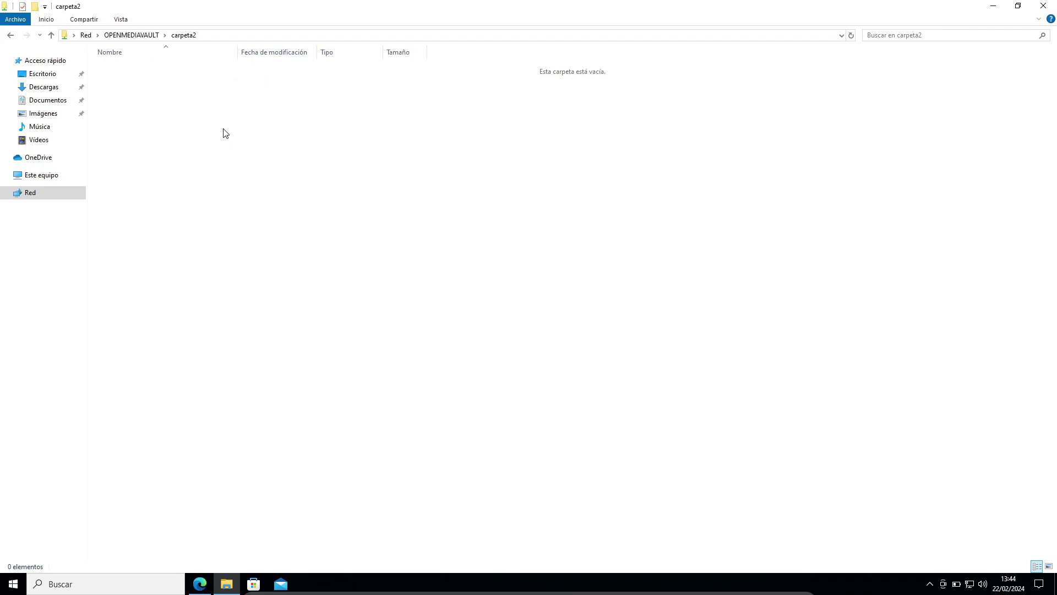
{"action": "right_click", "coordinate": [247, 136]}
{"action": "mouse_move", "coordinate": [296, 260]}
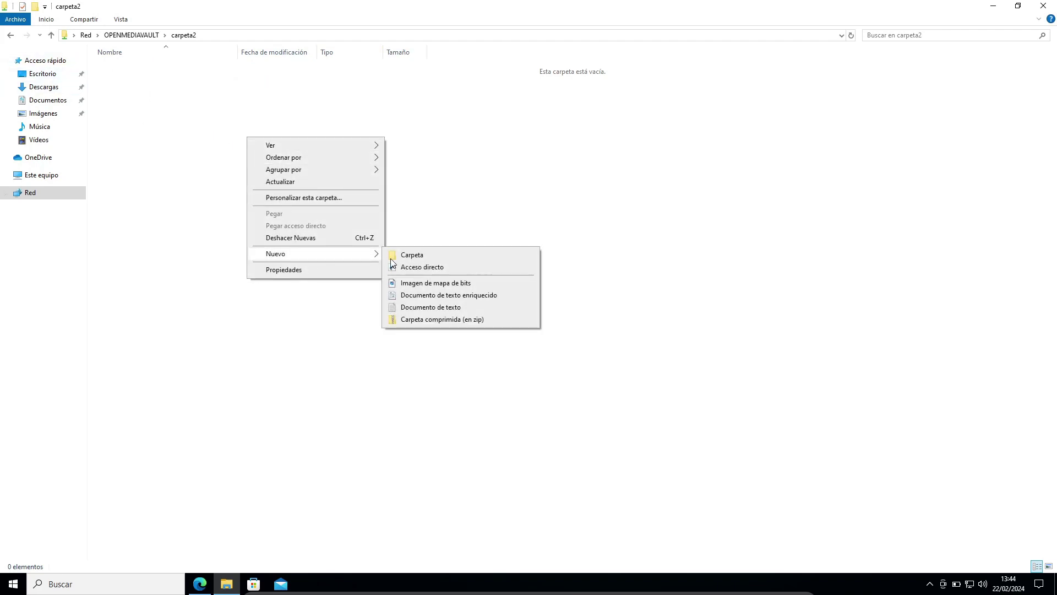
{"action": "left_click", "coordinate": [429, 307]}
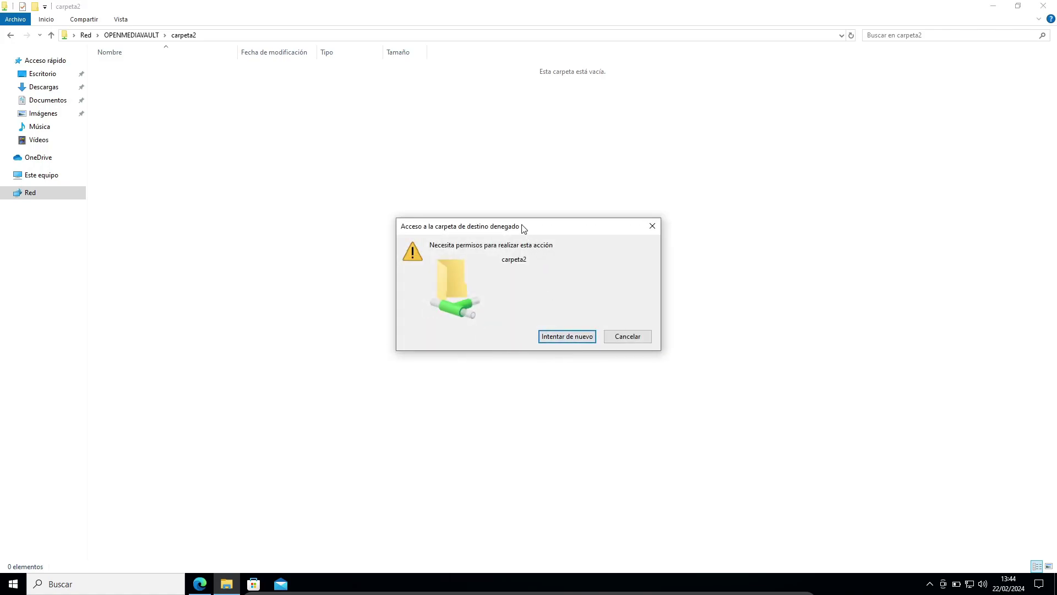
{"action": "left_click_drag", "start_coordinate": [524, 229], "coordinate": [499, 187]}
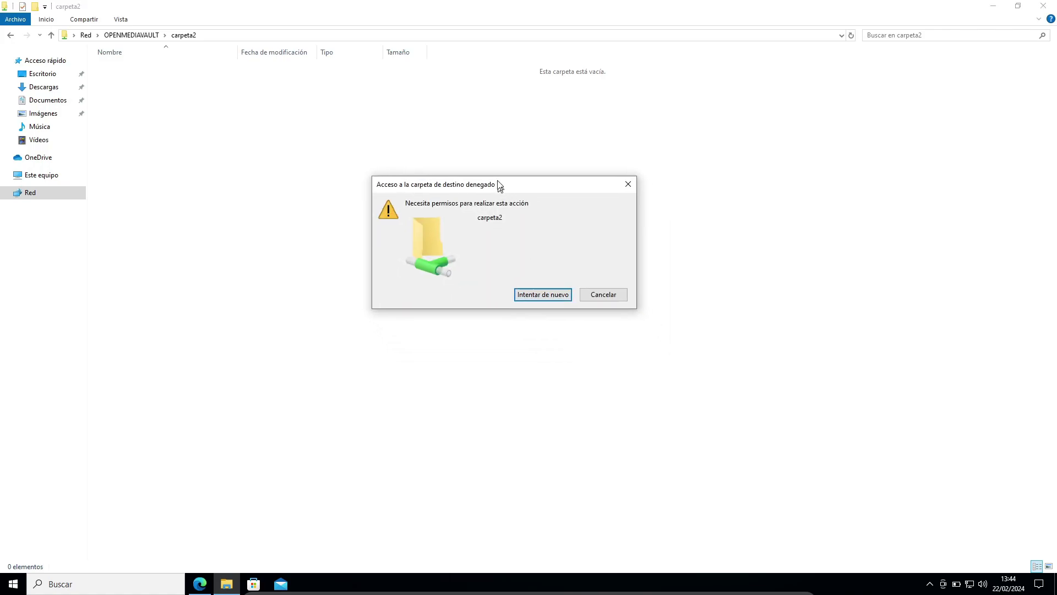
Map carpeta1 as drive Z: with different credentials and reconnect-at-sign-in turned off
{"action": "left_click", "coordinate": [603, 295]}
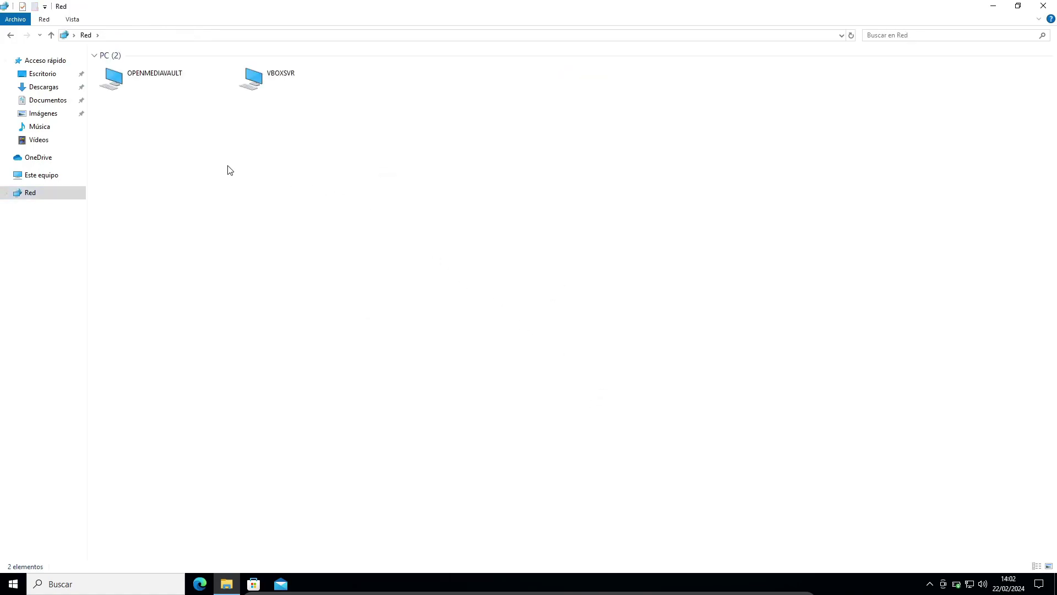
{"action": "double_click", "coordinate": [118, 77]}
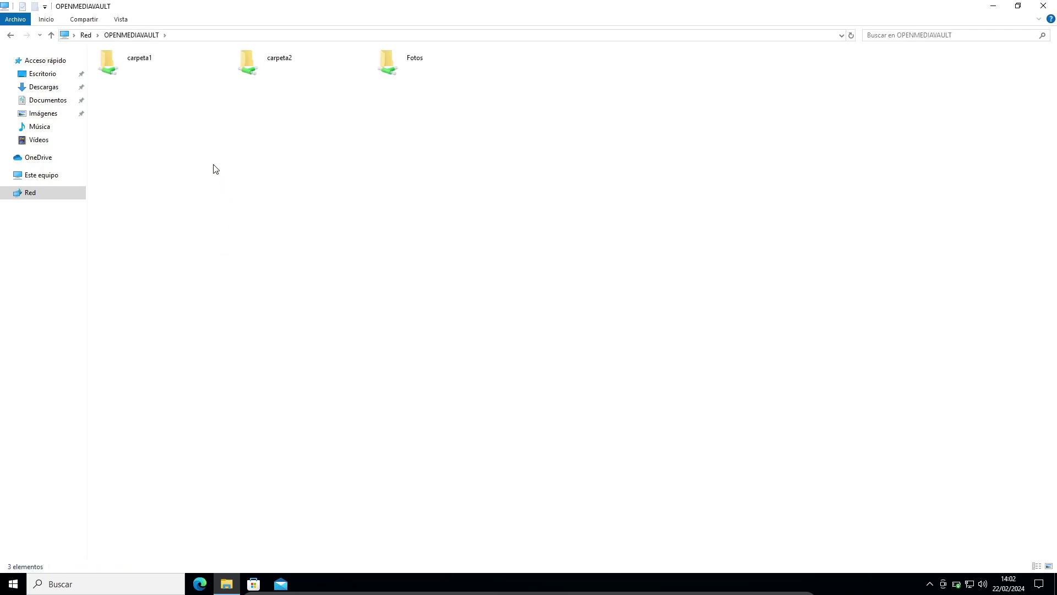
{"action": "right_click", "coordinate": [122, 73]}
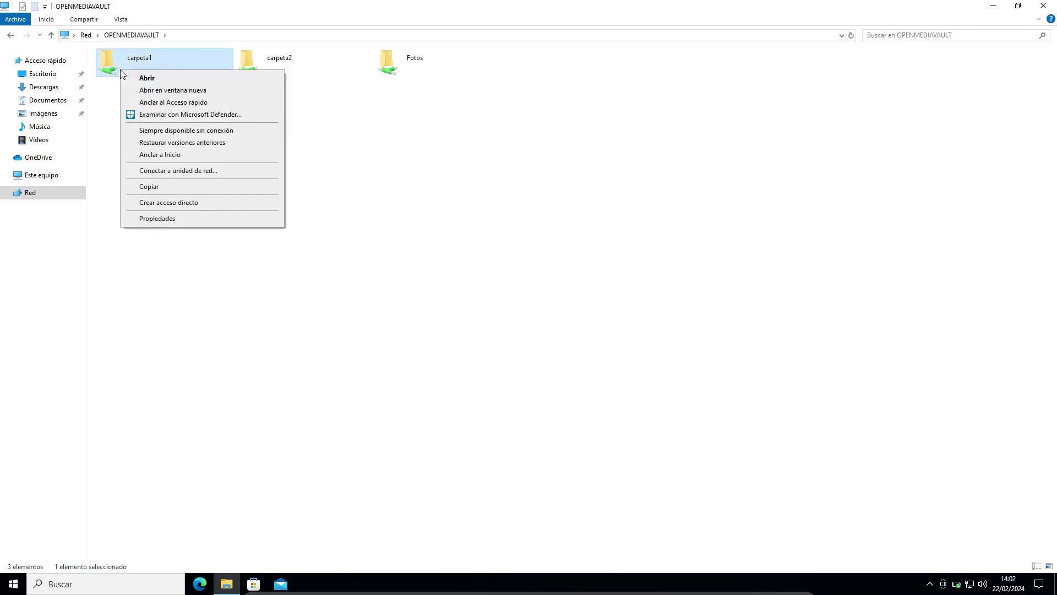
{"action": "left_click", "coordinate": [160, 172]}
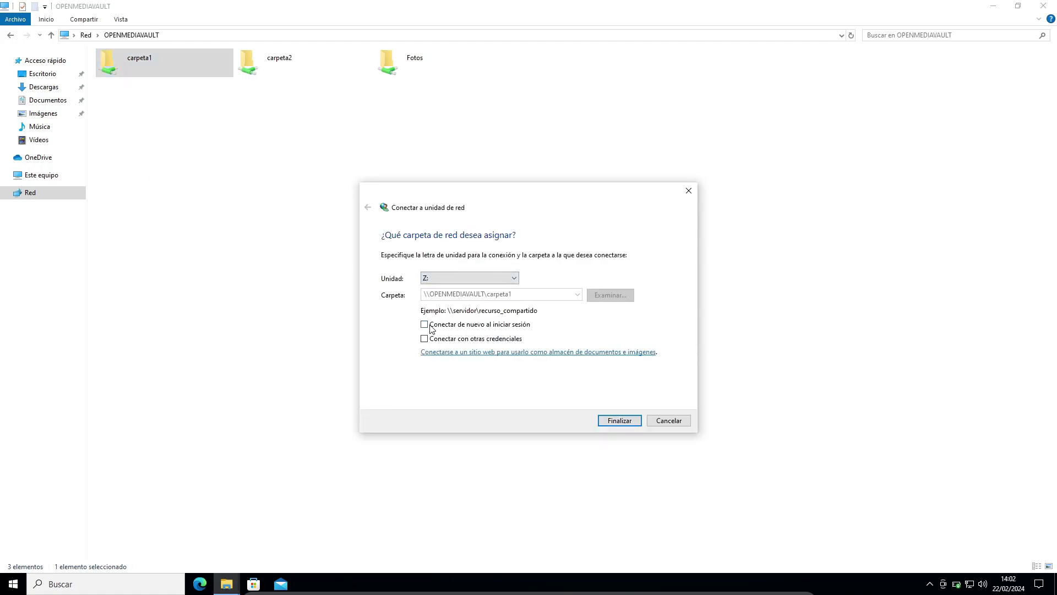
{"action": "left_click", "coordinate": [424, 338]}
{"action": "left_click_drag", "start_coordinate": [474, 258], "coordinate": [434, 162]}
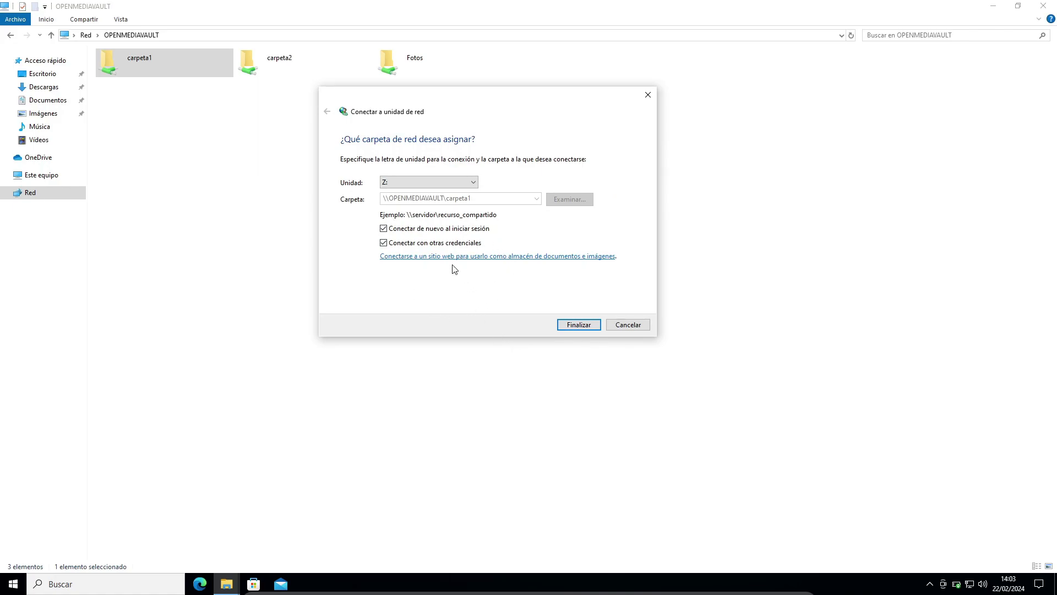
{"action": "left_click", "coordinate": [385, 229]}
{"action": "left_click", "coordinate": [579, 325]}
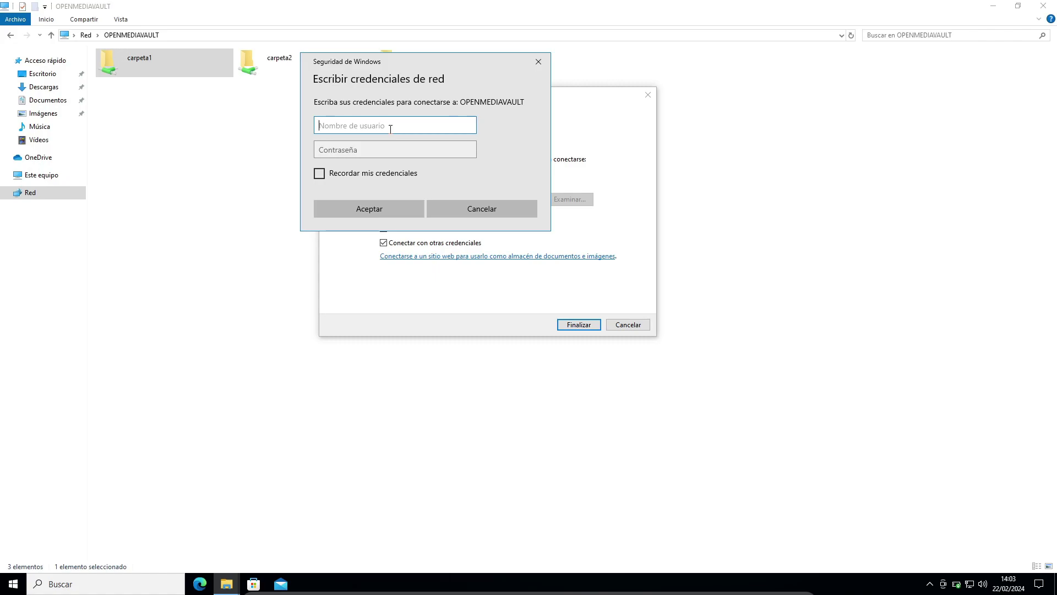
Enter usuario2 as the username and start typing its password
{"action": "type", "text": "usuario2"}
{"action": "key", "text": "Tab"}
{"action": "type", "text": "u"}
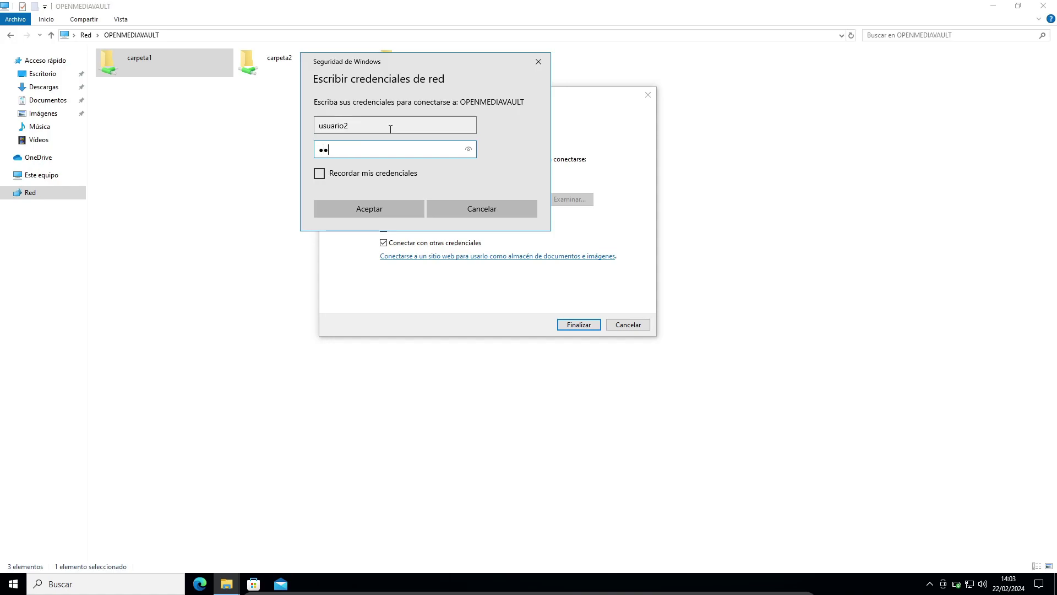
{"action": "key", "text": "BackSpace"}
{"action": "key", "text": "BackSpace"}
{"action": "key", "text": "BackSpace"}
{"action": "key", "text": "BackSpace"}
{"action": "type", "text": "u"}
Confirm the Z: mapping, then try a new text document on Z: and close the access-denied warning
{"action": "left_click", "coordinate": [391, 209]}
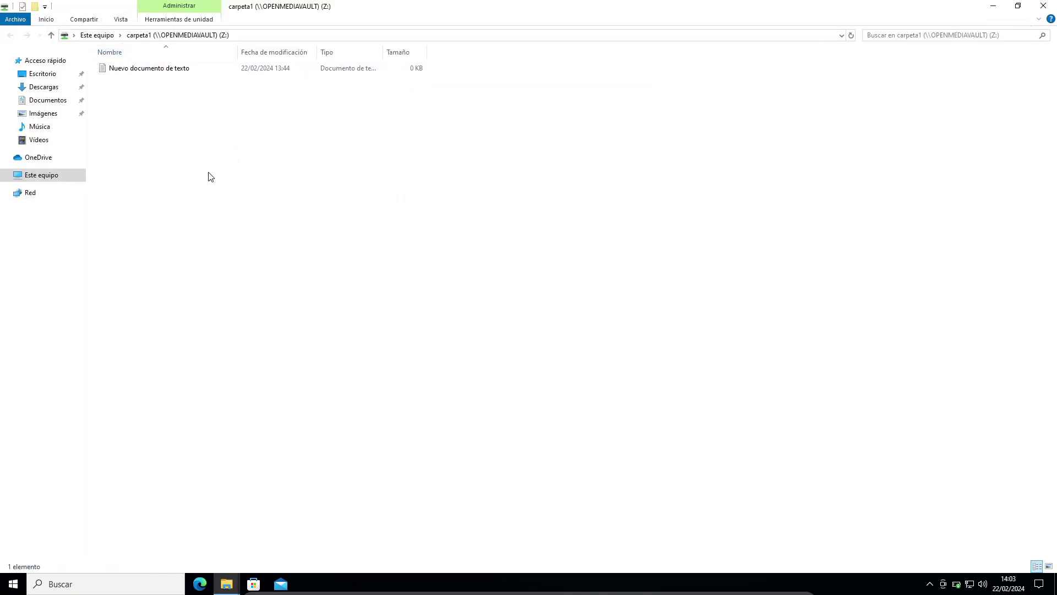
{"action": "right_click", "coordinate": [147, 111]}
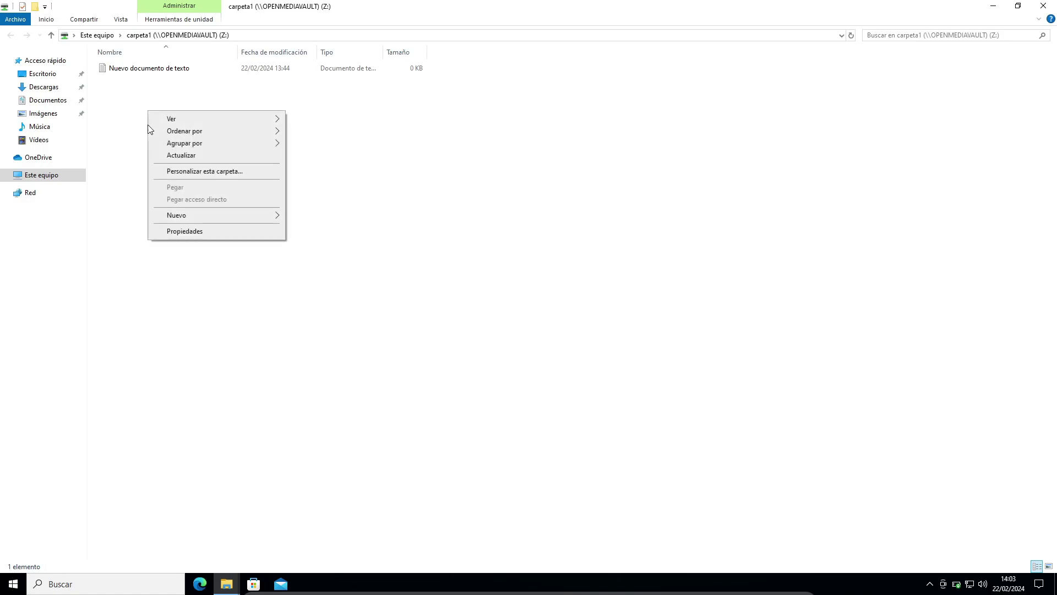
{"action": "mouse_move", "coordinate": [196, 219]}
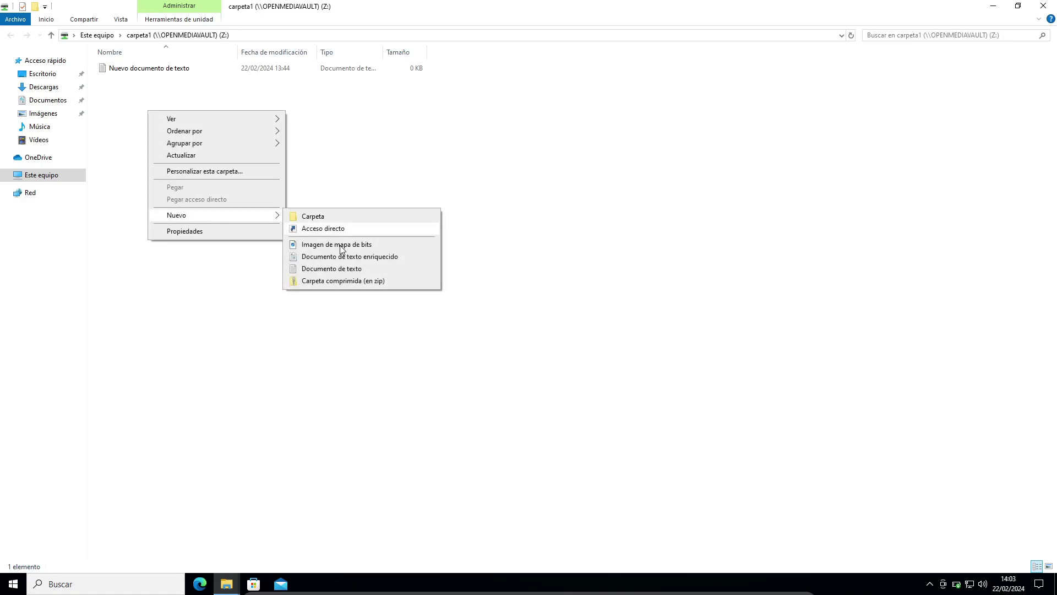
{"action": "left_click", "coordinate": [342, 273]}
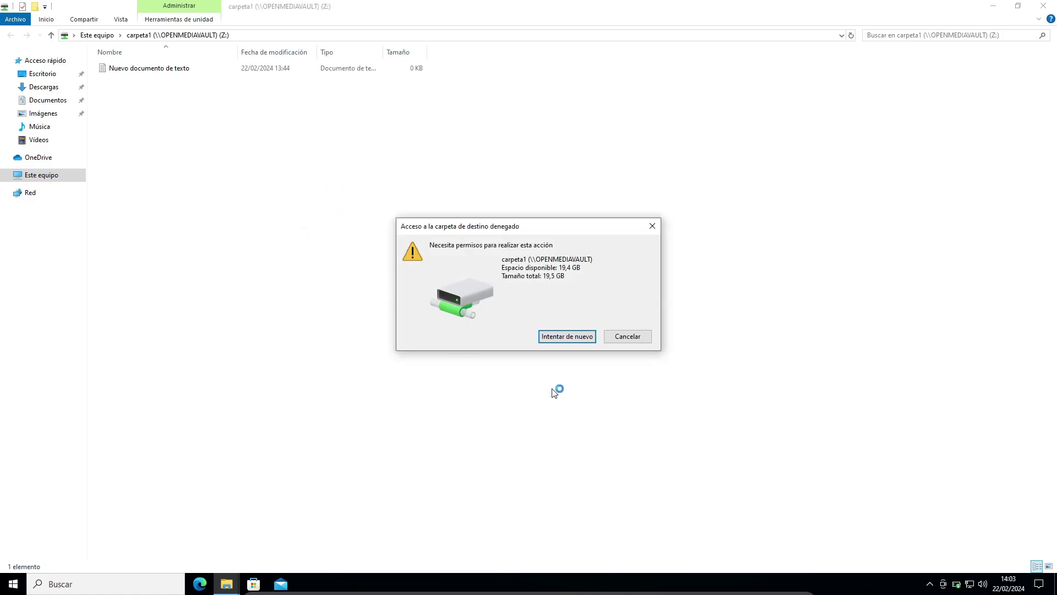
{"action": "left_click_drag", "start_coordinate": [588, 231], "coordinate": [486, 126]}
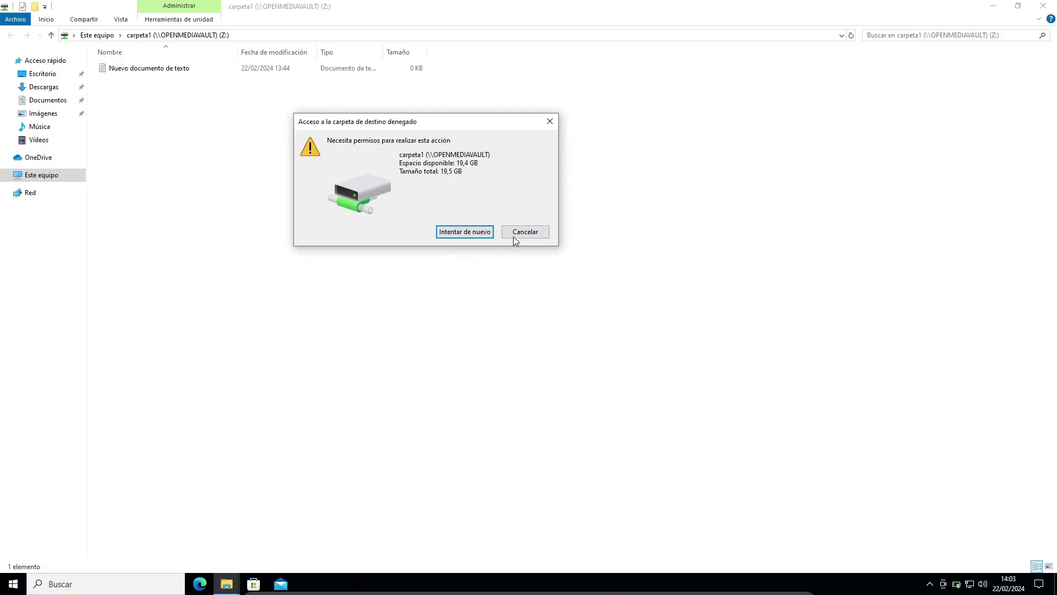
{"action": "left_click", "coordinate": [550, 122]}
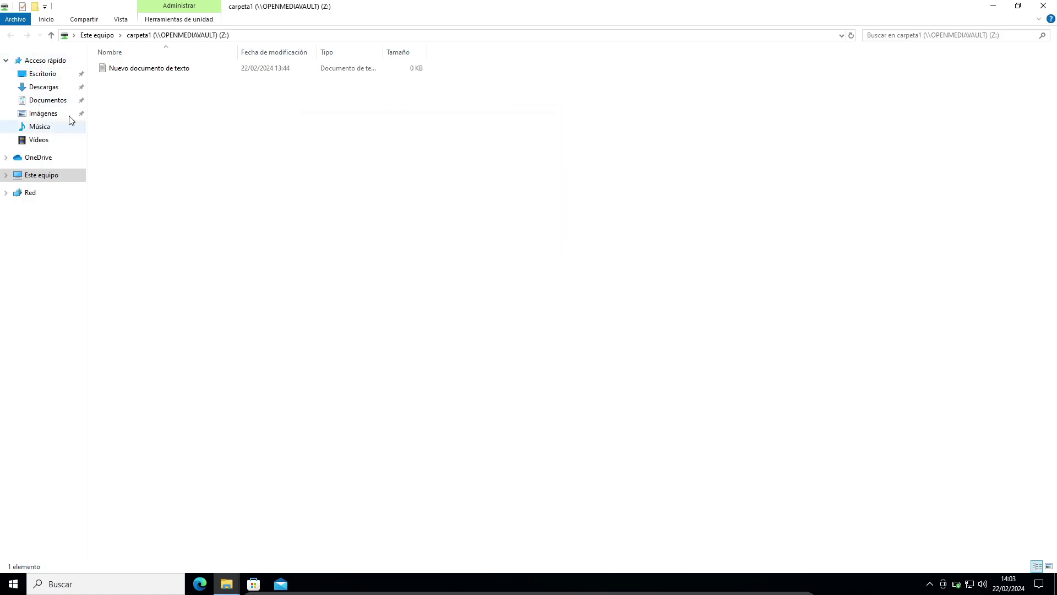
Map carpeta2 as drive Y: using another user's username and password
{"action": "left_click", "coordinate": [993, 7]}
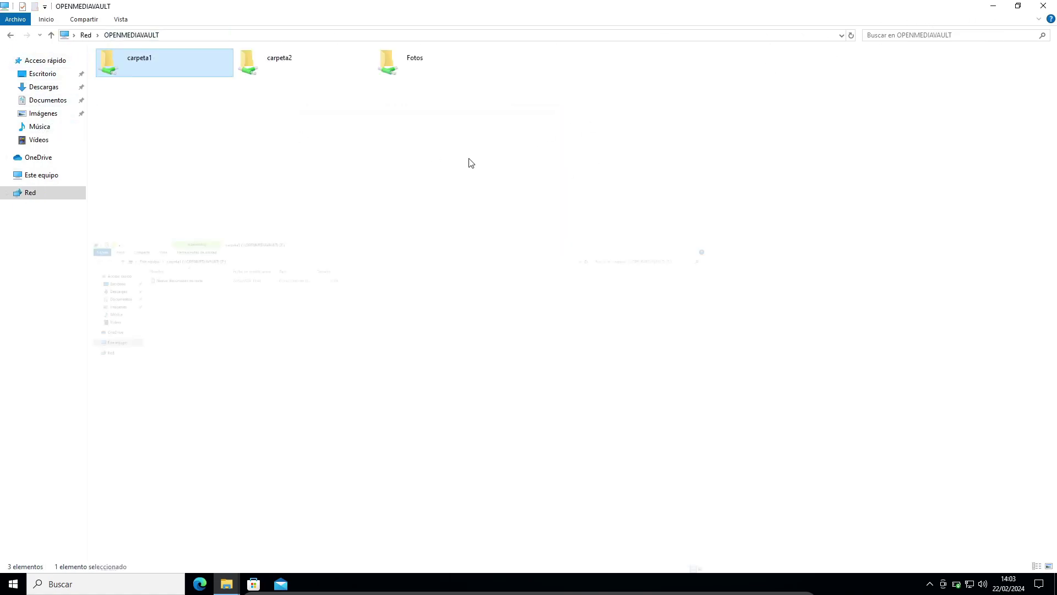
{"action": "left_click", "coordinate": [266, 82]}
{"action": "left_click", "coordinate": [265, 71]}
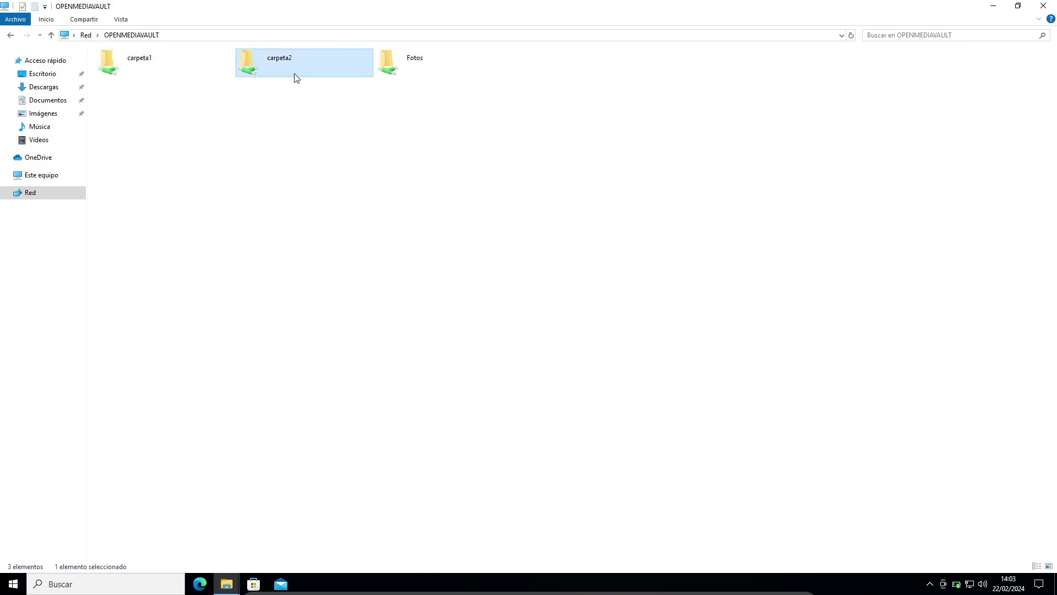
{"action": "right_click", "coordinate": [268, 66]}
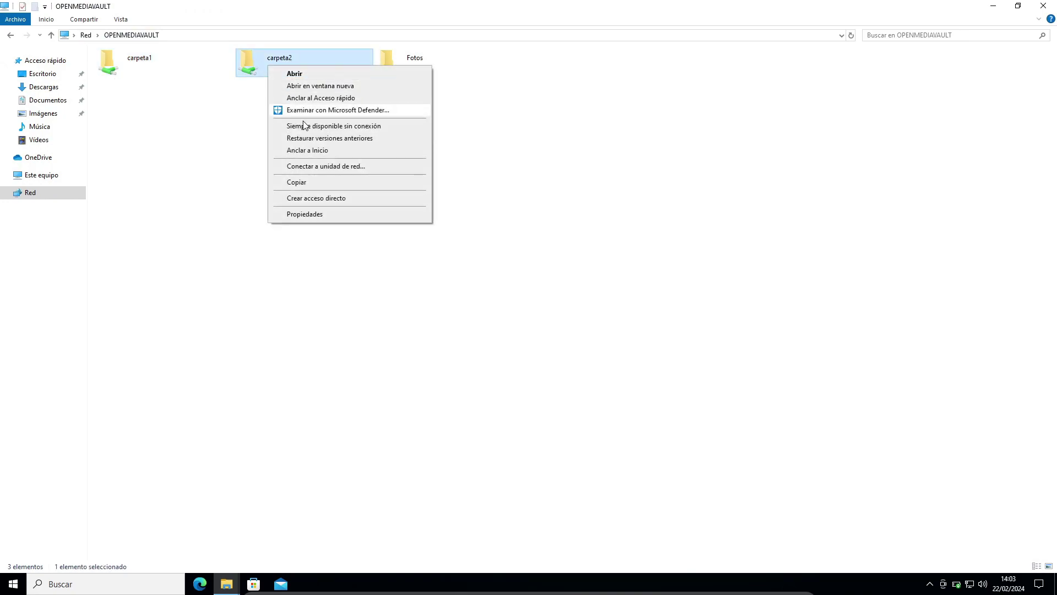
{"action": "left_click", "coordinate": [316, 167]}
{"action": "left_click", "coordinate": [424, 338]}
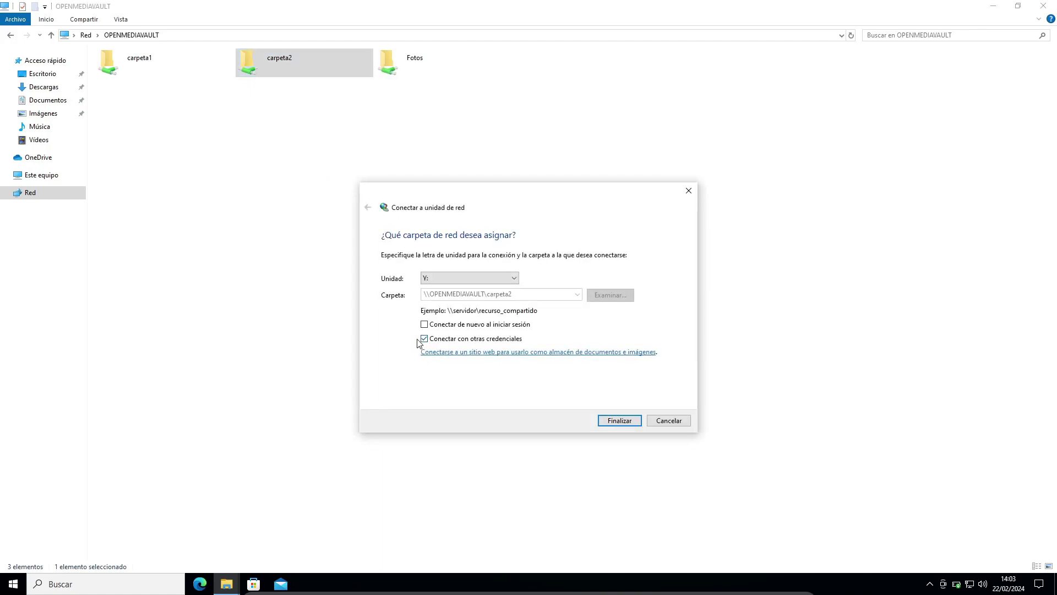
{"action": "left_click", "coordinate": [613, 423]}
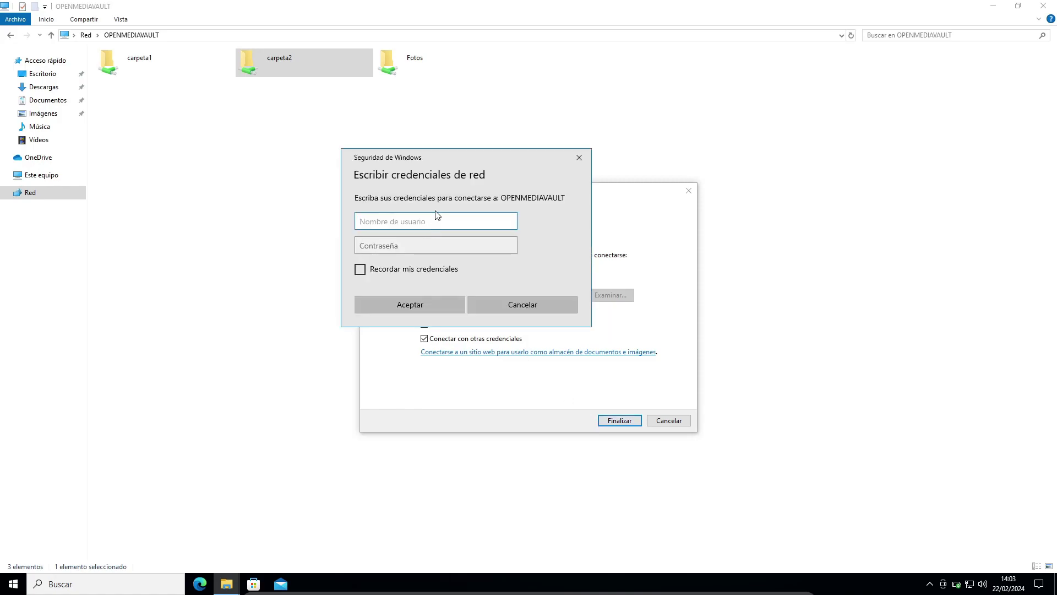
{"action": "type", "text": "usuario2"}
{"action": "key", "text": "Tab"}
{"action": "type", "text": "••••"}
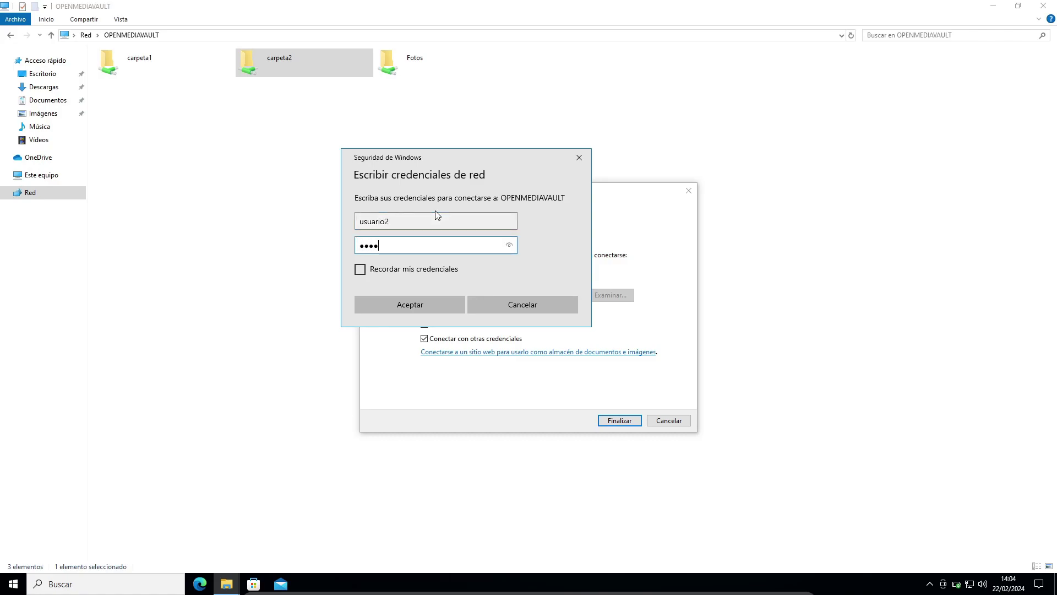
{"action": "left_click", "coordinate": [446, 306]}
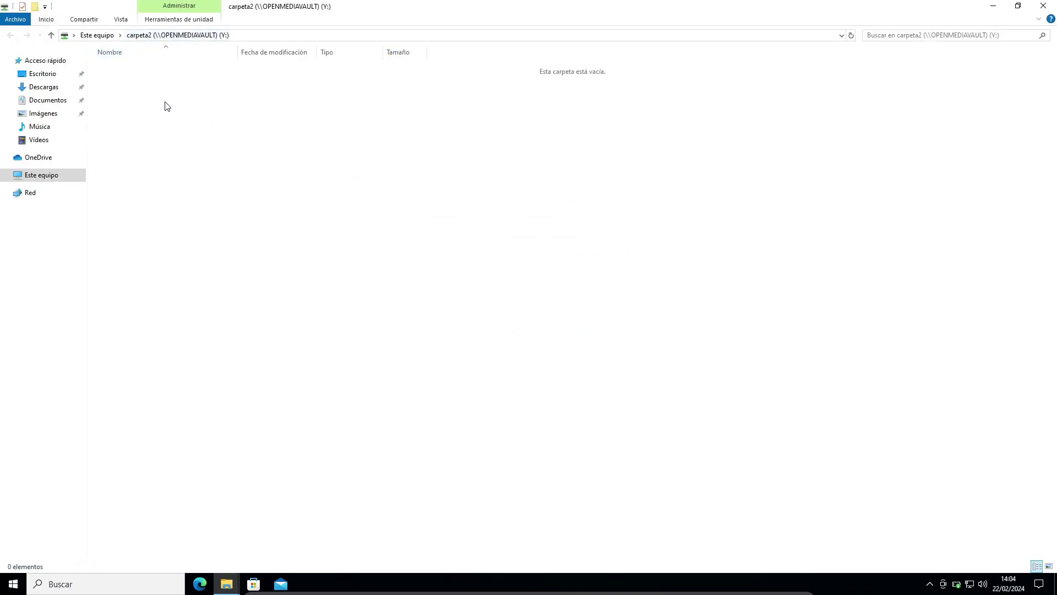
Create a 'Nuevo documento de texto' on Y: and dismiss the low-battery warning
{"action": "right_click", "coordinate": [245, 199]}
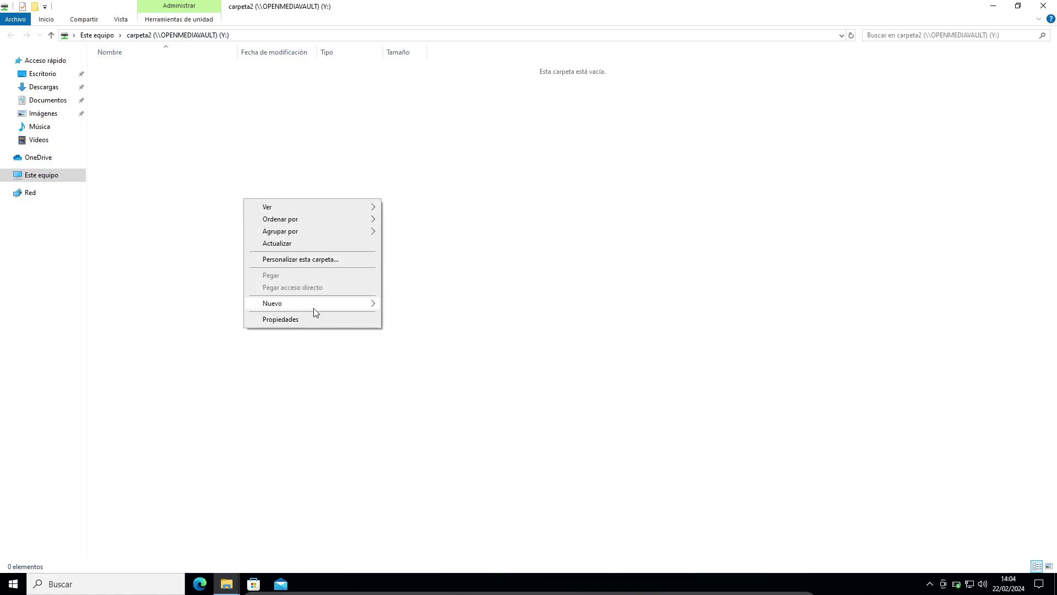
{"action": "mouse_move", "coordinate": [322, 308]}
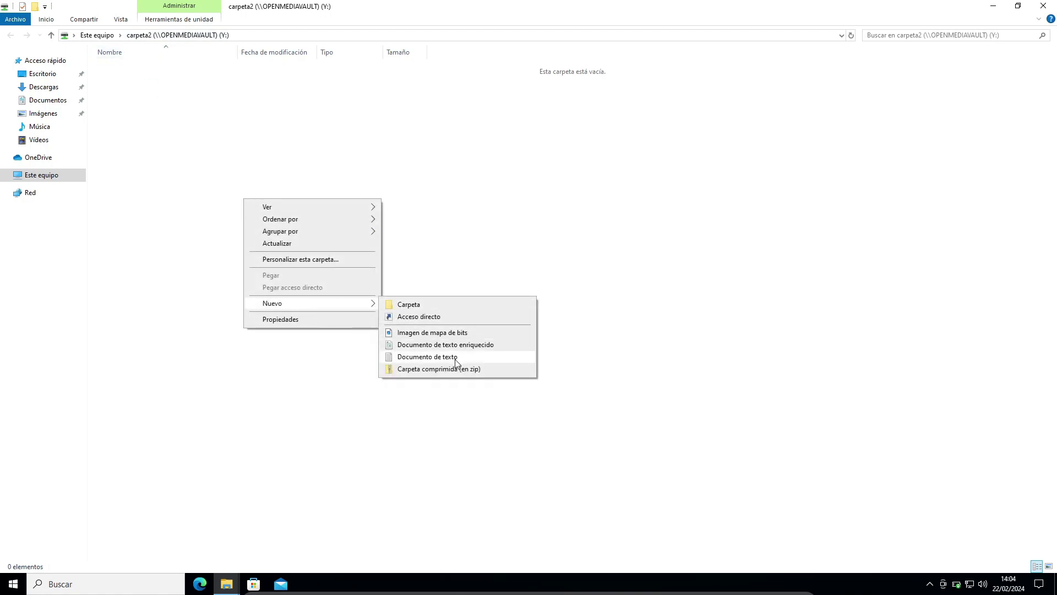
{"action": "left_click", "coordinate": [428, 357]}
{"action": "left_click", "coordinate": [200, 133]}
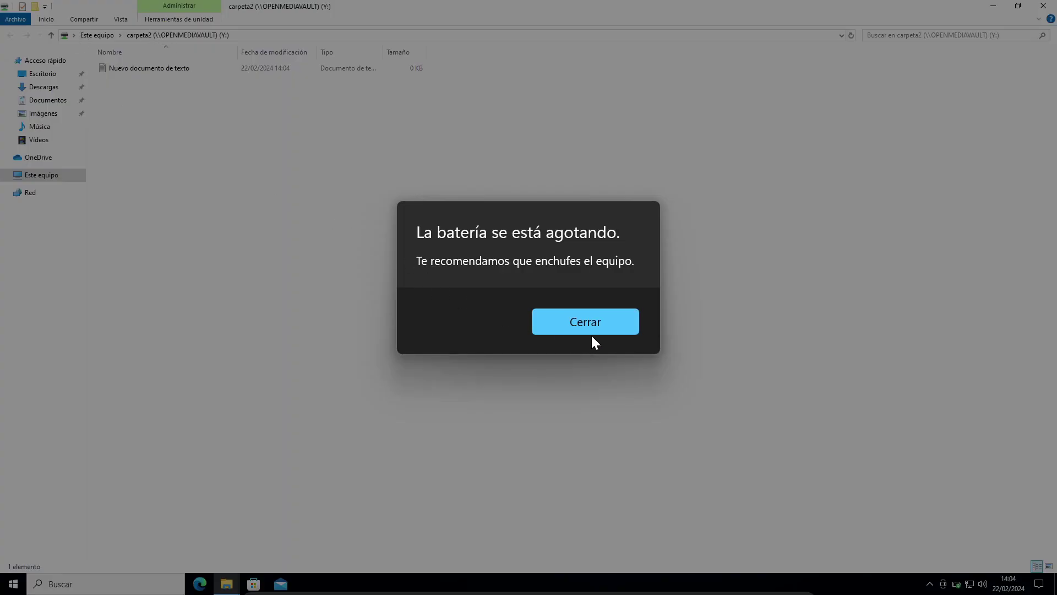
{"action": "left_click", "coordinate": [589, 329]}
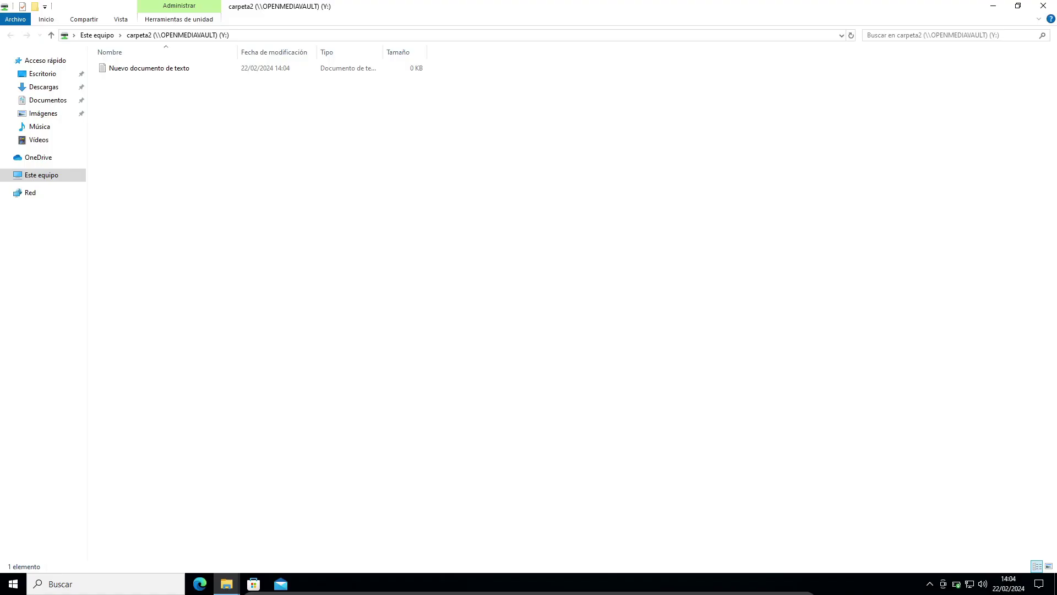